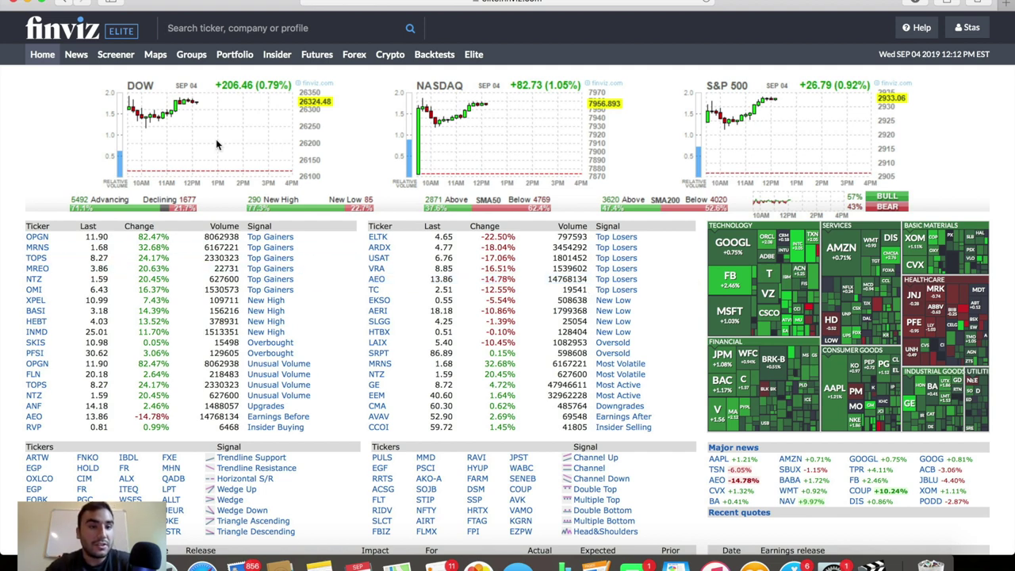
# - Go from the home dashboard to the Maps page showing the S&P 500 heat map
pyautogui.click(160, 59)
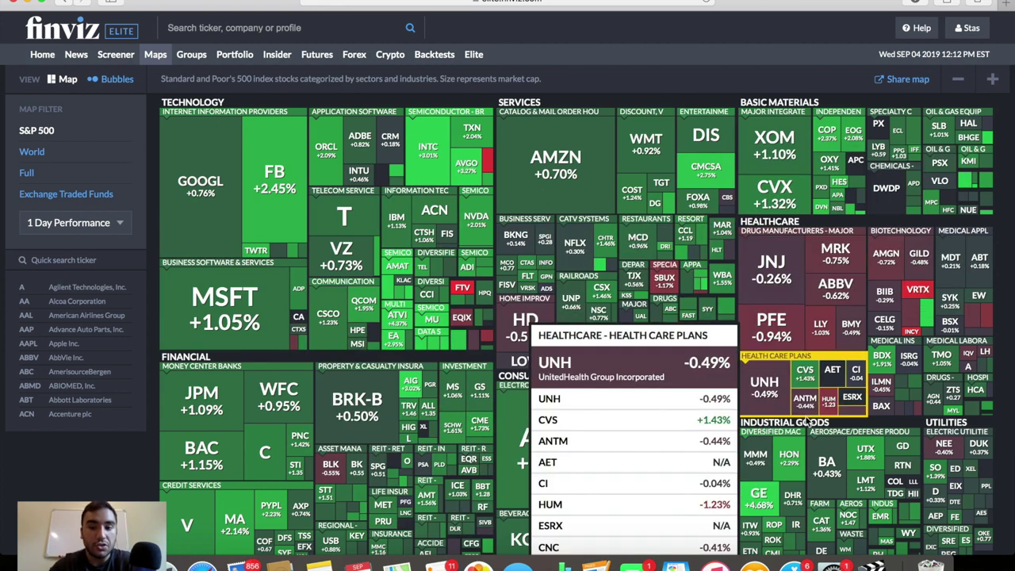
# - Scroll over the S&P 500 heat map to inspect its sectors and 1-day changes
pyautogui.scroll(-1, 507, 317)
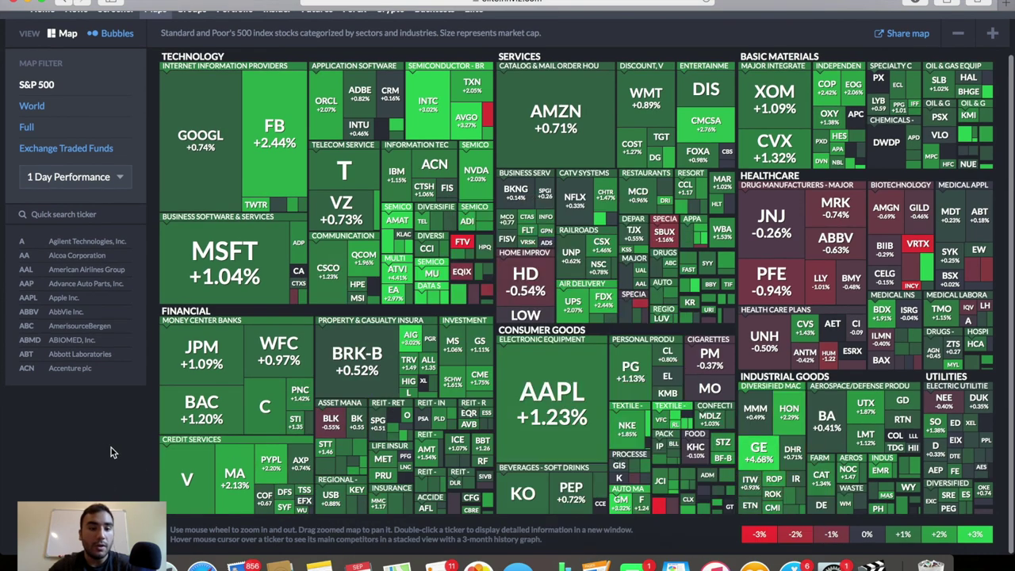
pyautogui.scroll(1, 111, 449)
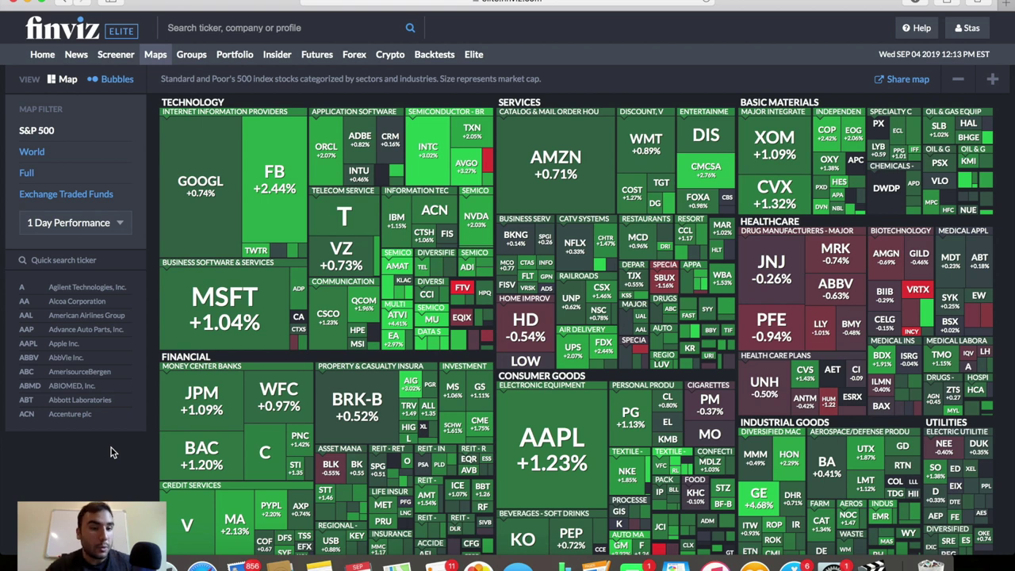
# - Switch the heat map's period from 1 Week to 3 Months and finally 1 Year Performance
pyautogui.click(94, 224)
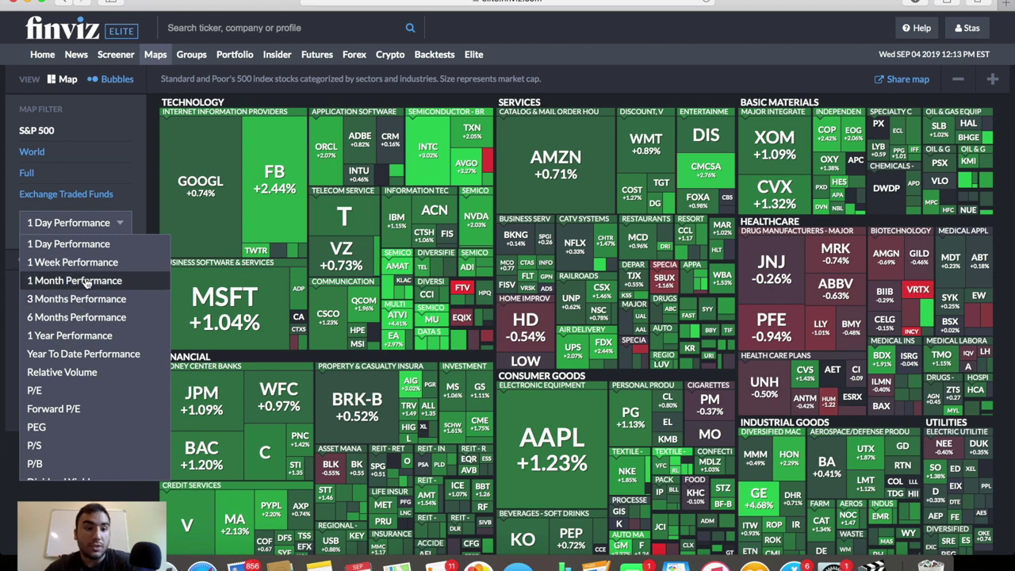
pyautogui.click(89, 262)
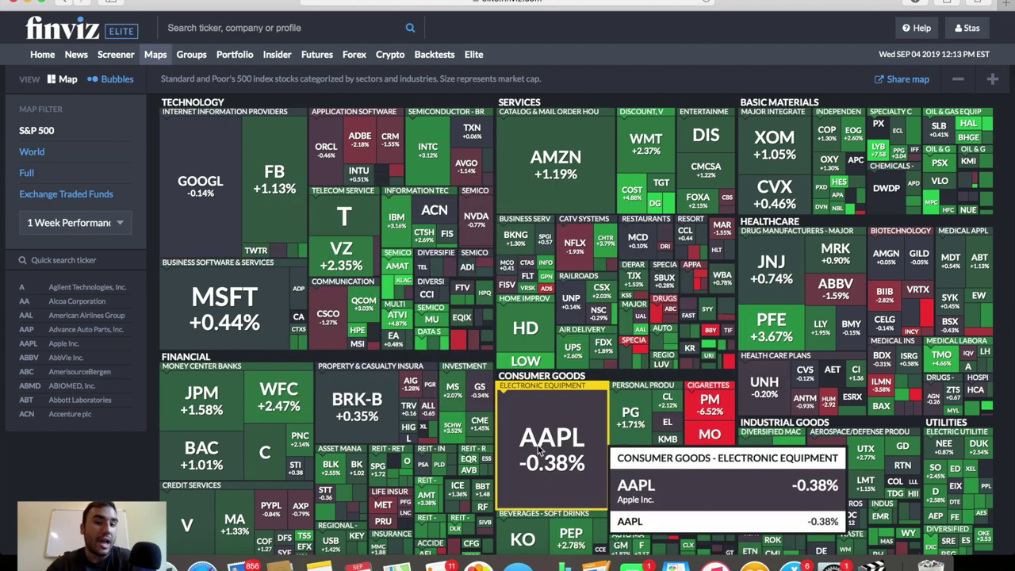
pyautogui.click(86, 230)
pyautogui.click(83, 299)
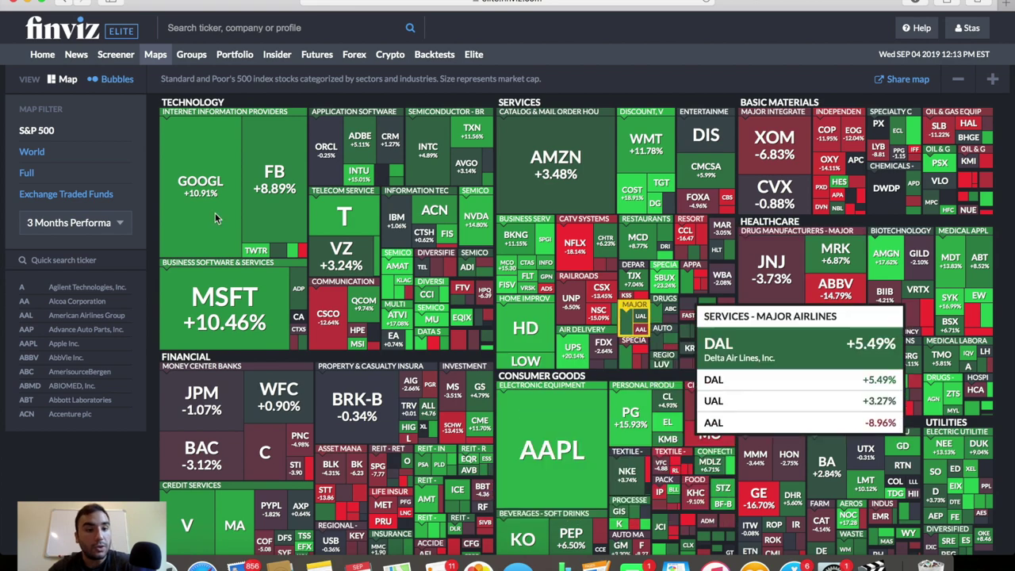
pyautogui.click(85, 226)
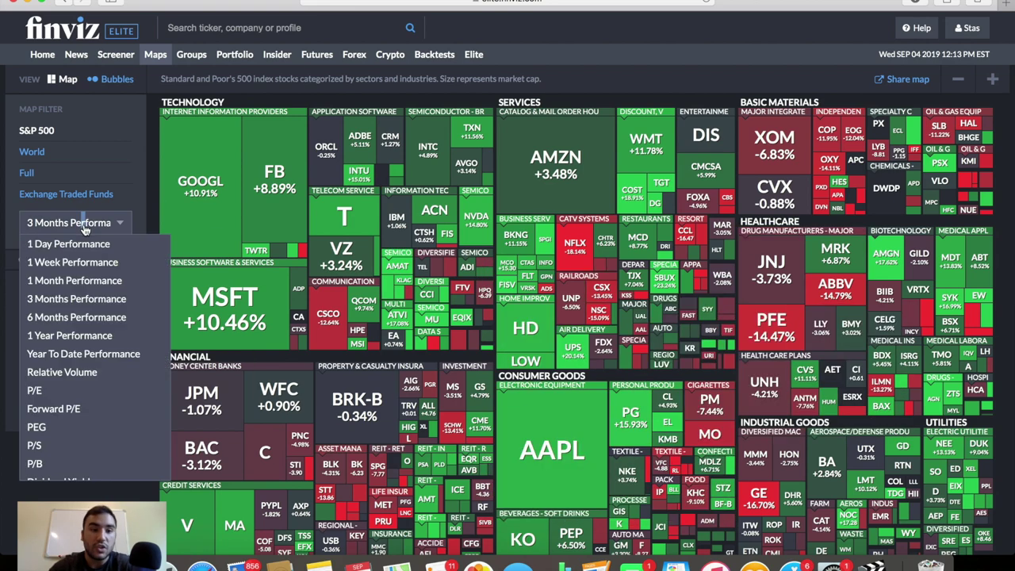
pyautogui.click(82, 338)
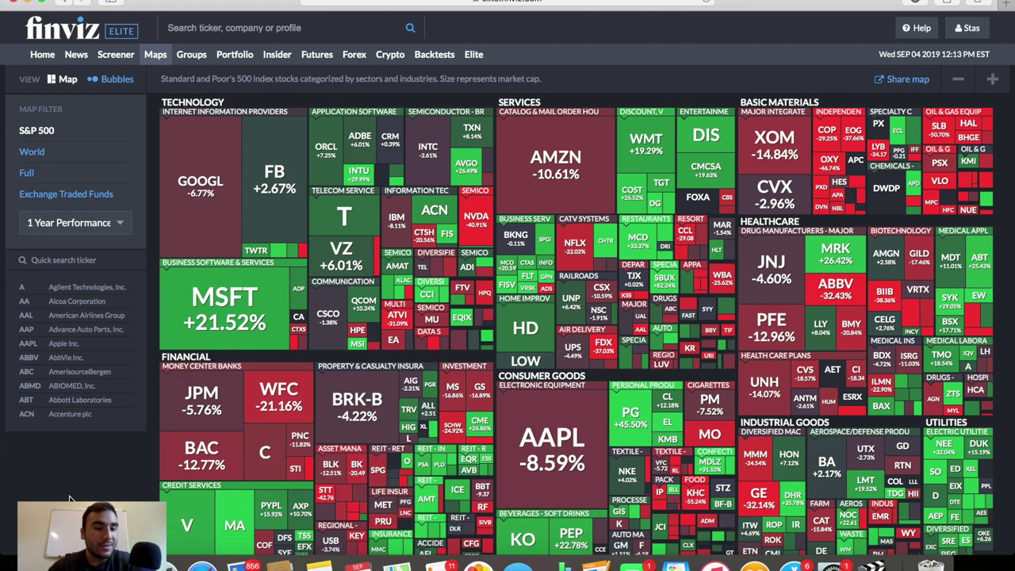
pyautogui.scroll(-1, 70, 497)
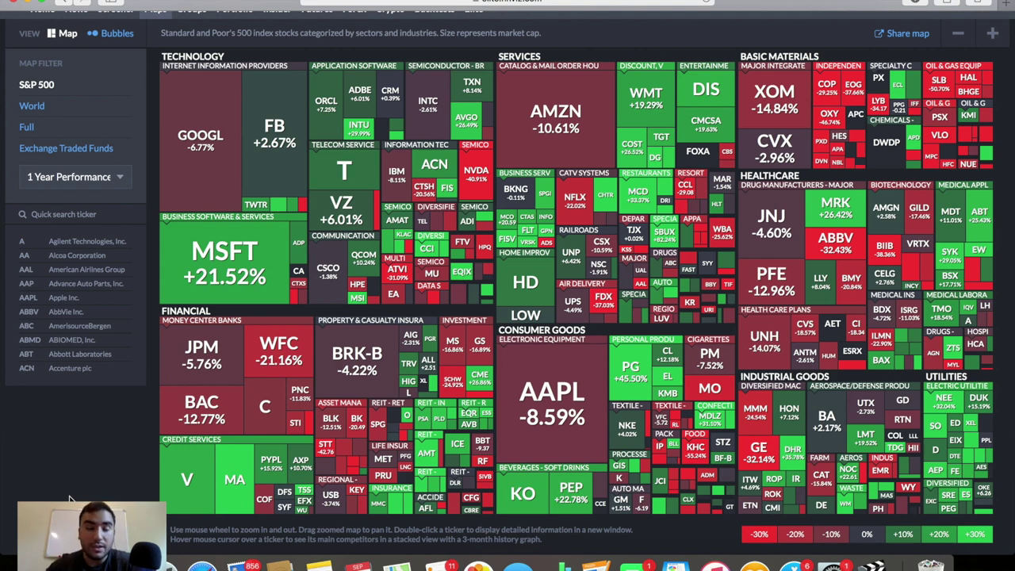
# - Open the stock screener listing all 7728 stocks without filters
pyautogui.scroll(5, 179, 404)
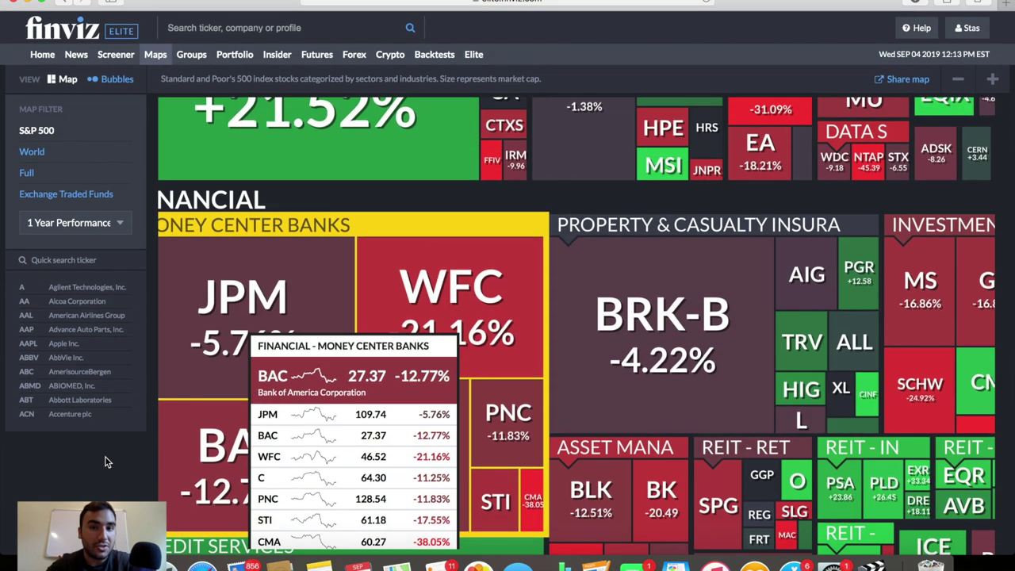
pyautogui.click(115, 53)
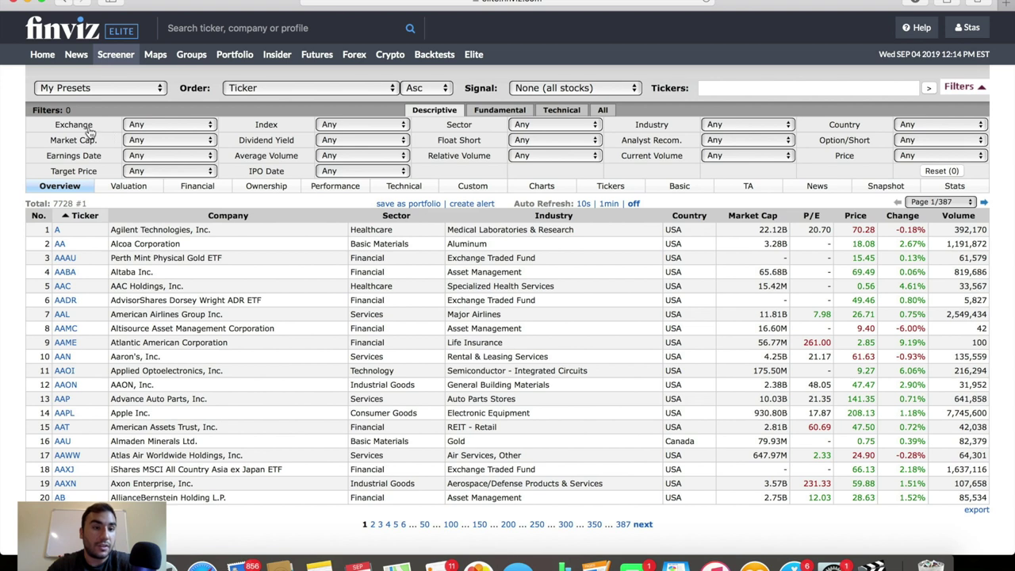
# - Show the screener's Fundamental filter criteria such as P/E, PEG and EPS growth
pyautogui.moveTo(78, 148)
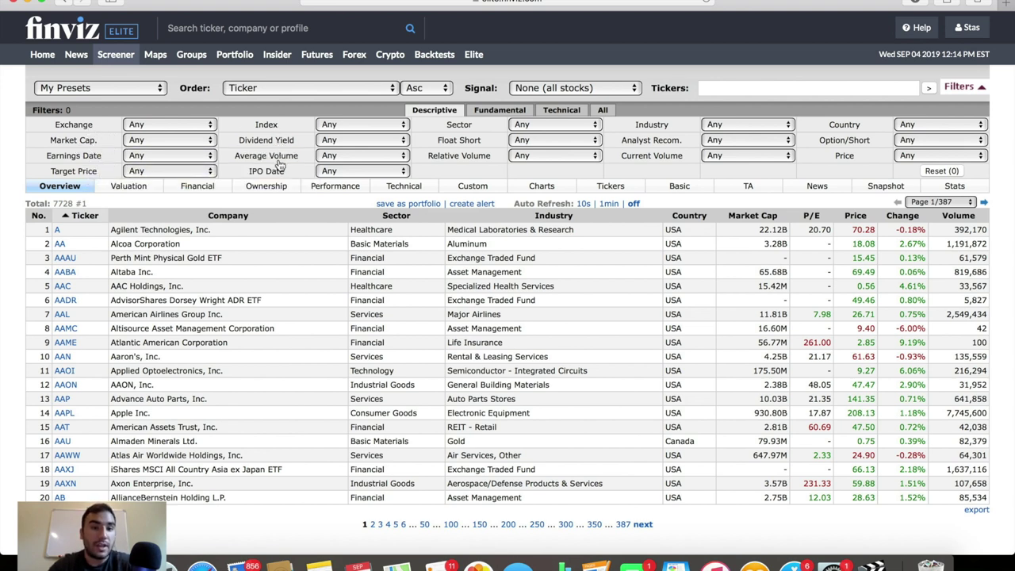
pyautogui.moveTo(279, 172)
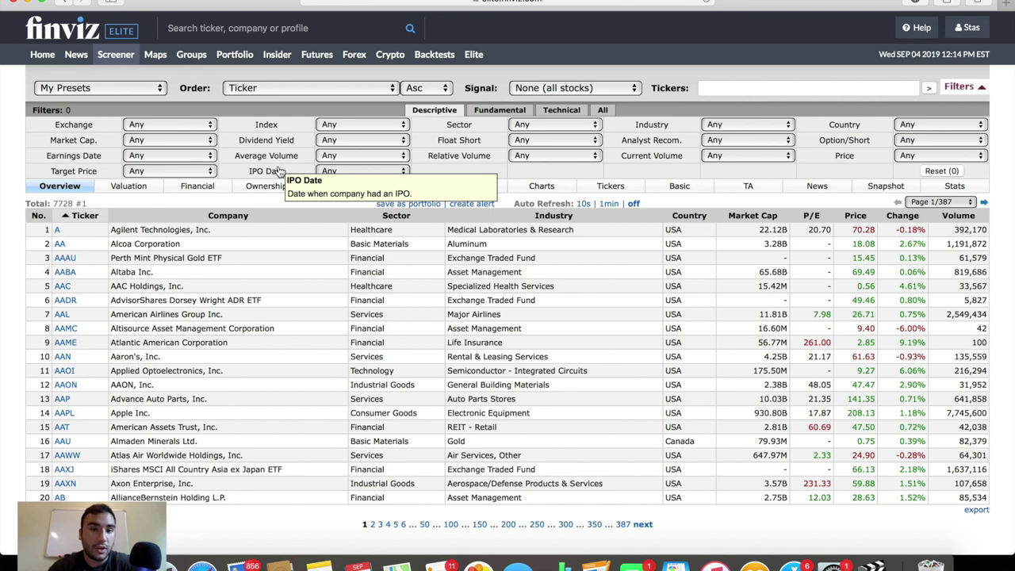
pyautogui.click(485, 111)
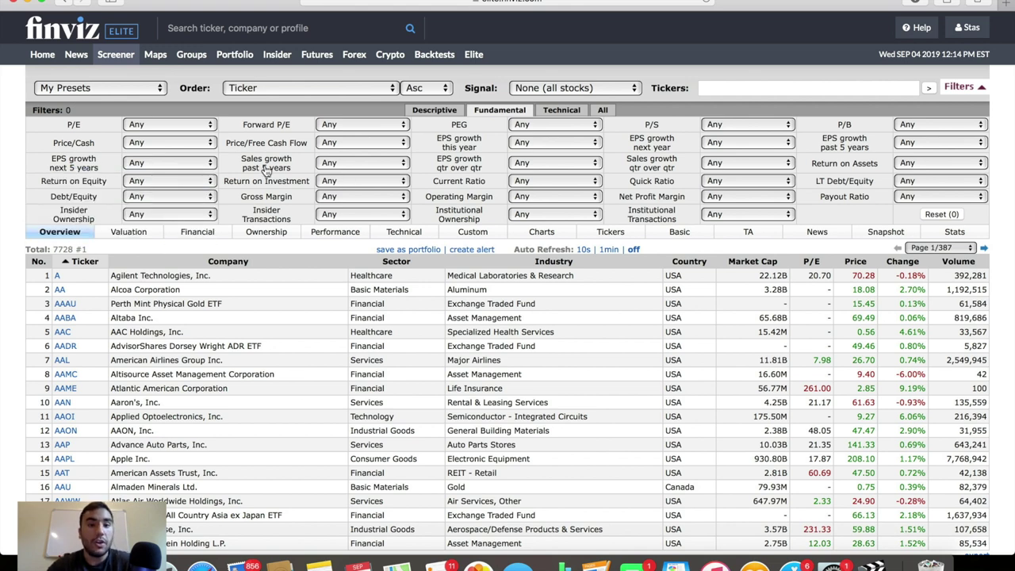
# - Show the screener's Technical filter criteria such as RSI (14) and Beta
pyautogui.moveTo(266, 169)
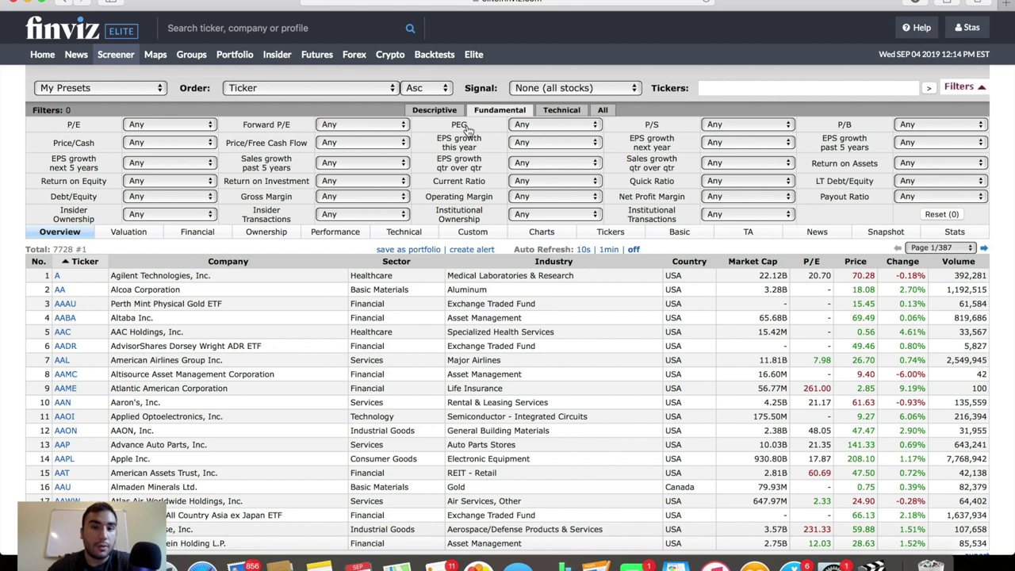
pyautogui.moveTo(465, 131)
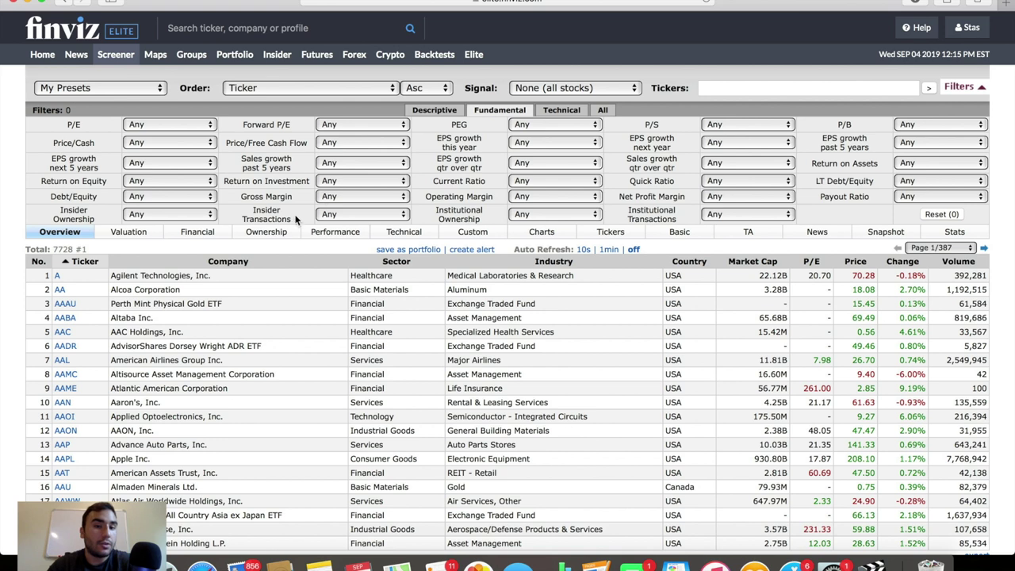
pyautogui.moveTo(477, 221)
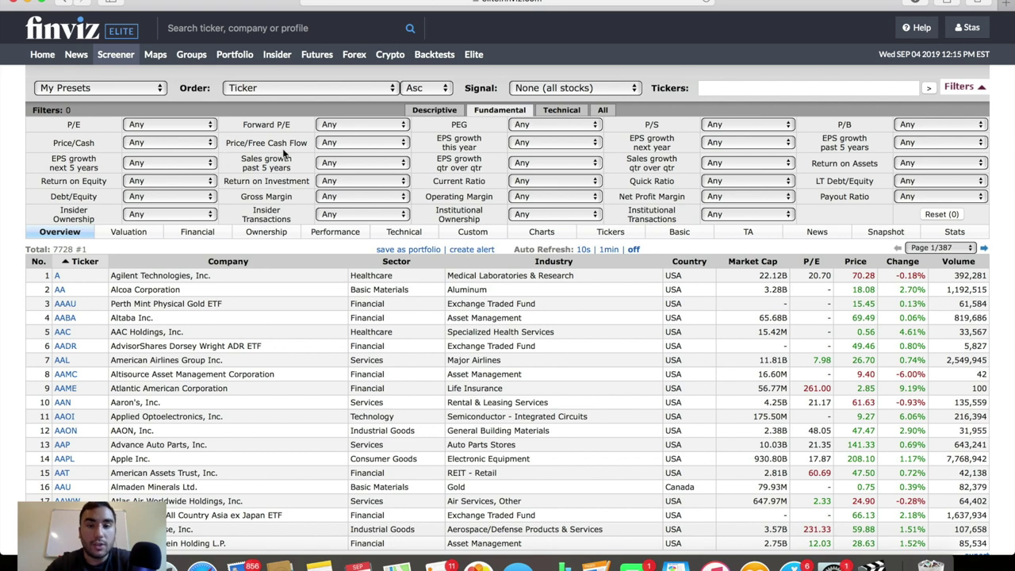
pyautogui.click(559, 109)
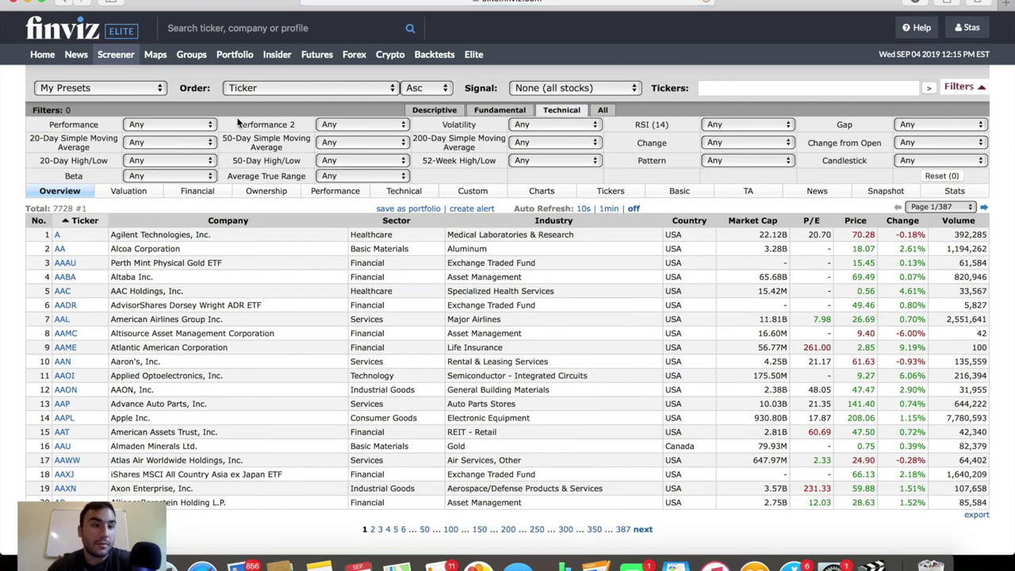
# - Review the SMA20, Beta and Candlestick options at Any, then return to Descriptive filters
pyautogui.click(150, 142)
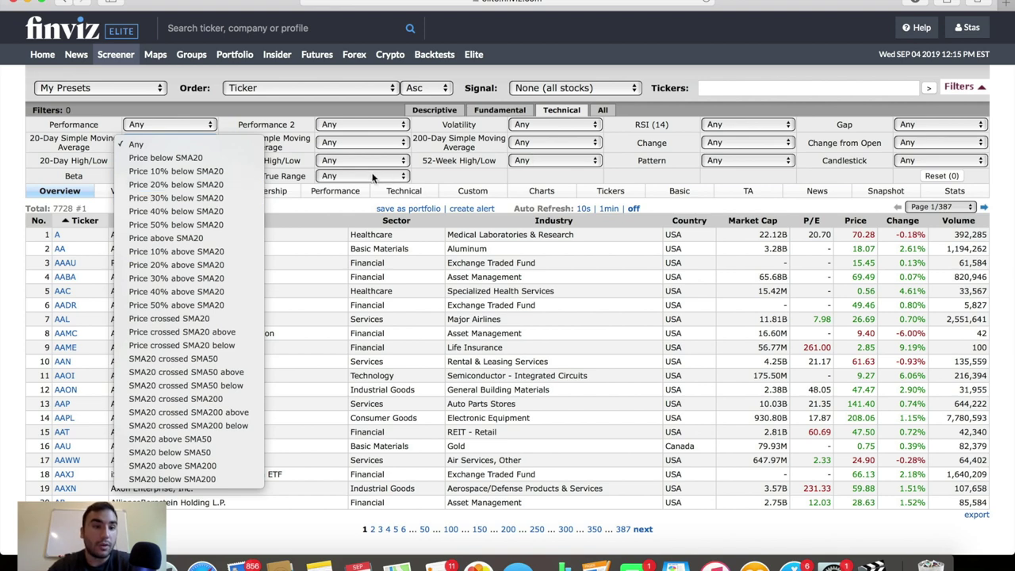
pyautogui.click(82, 179)
pyautogui.click(146, 176)
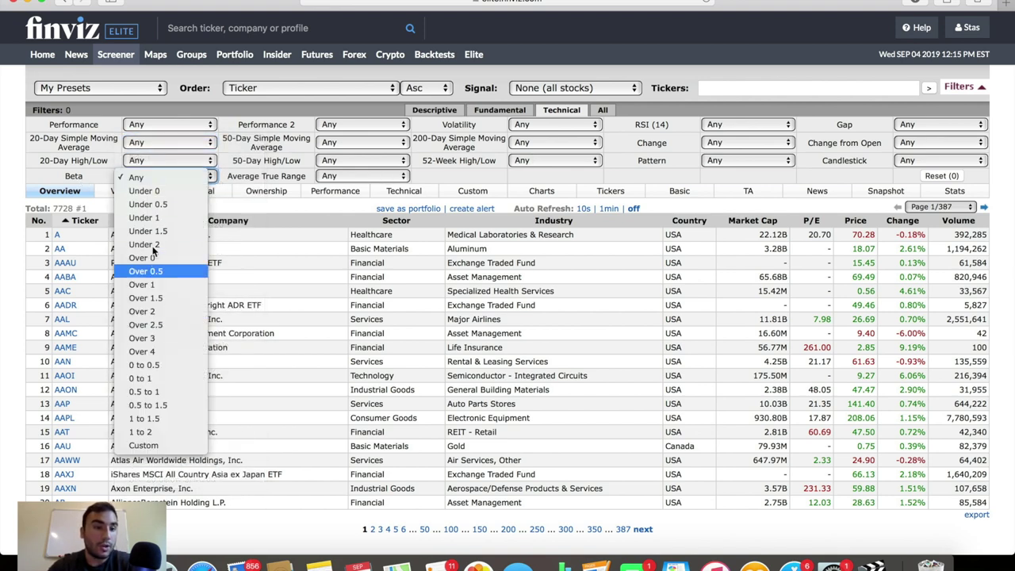
pyautogui.click(157, 177)
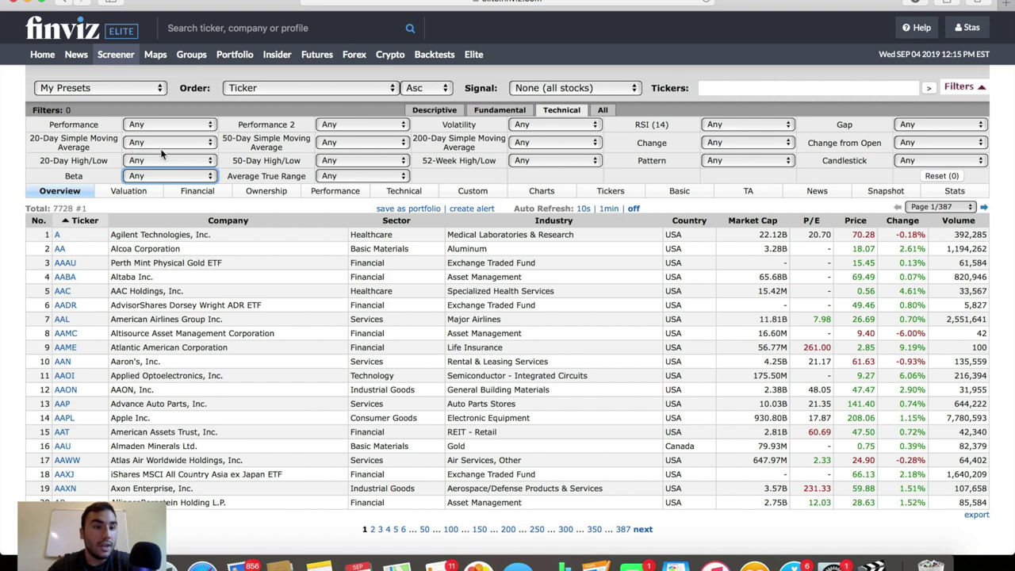
pyautogui.moveTo(456, 169)
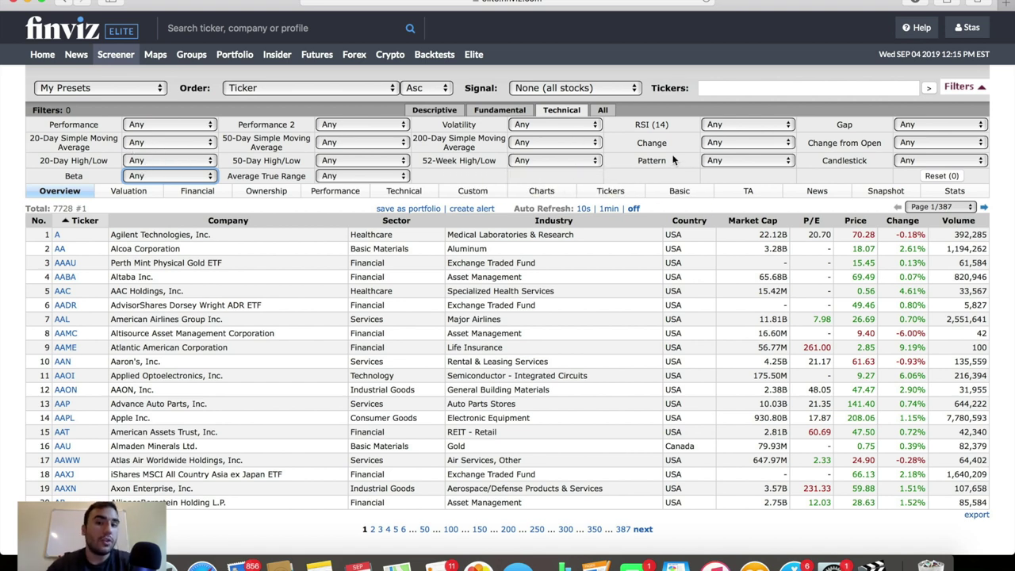
pyautogui.click(915, 163)
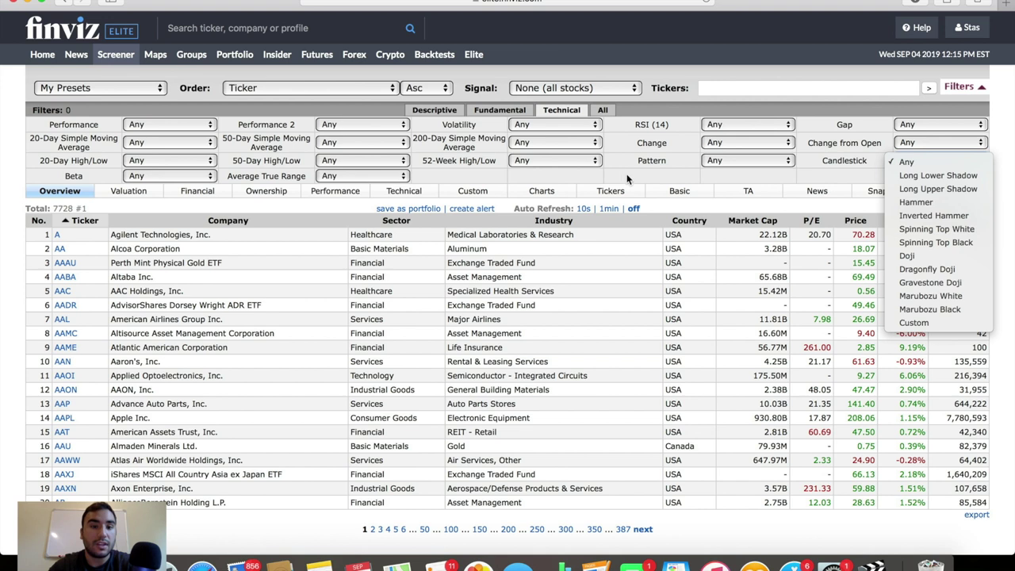
pyautogui.press('Escape')
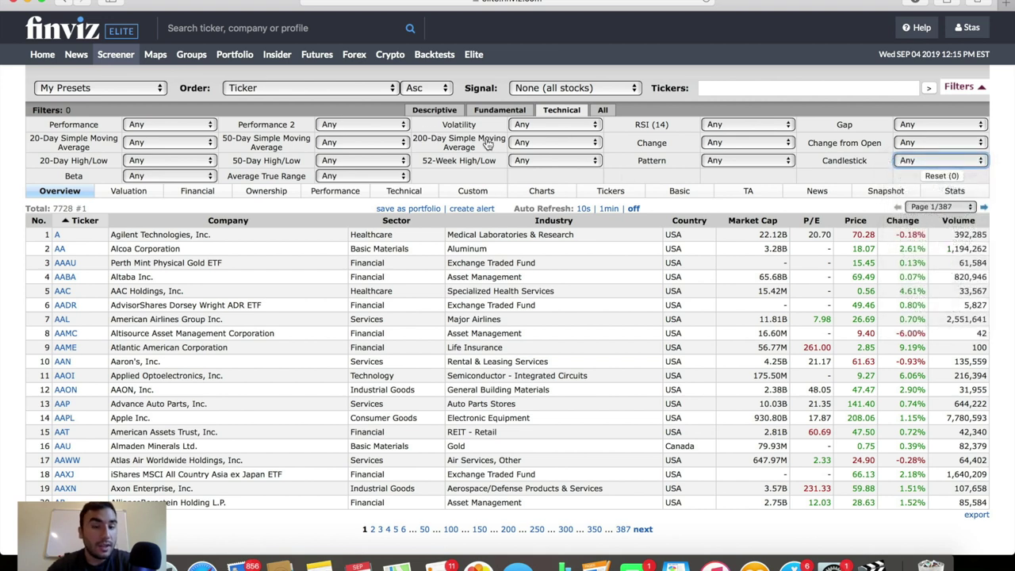
pyautogui.moveTo(487, 143)
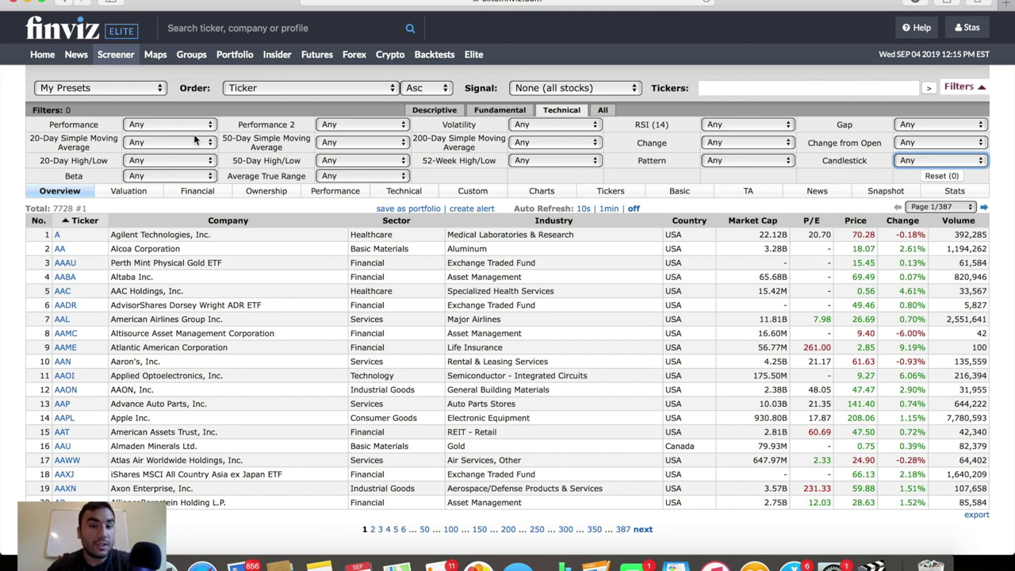
pyautogui.click(438, 110)
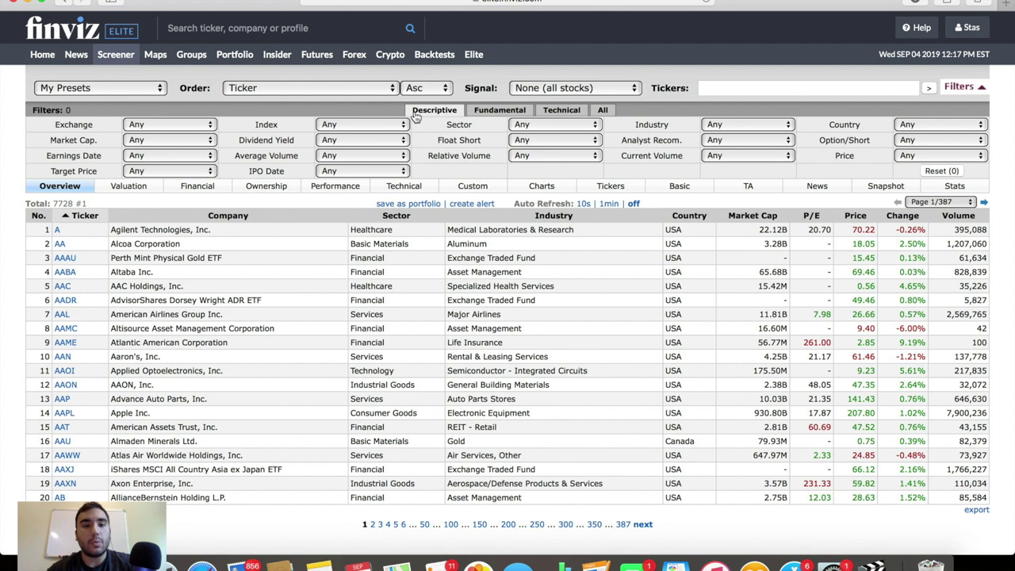
# - Set Market Cap. to Large ($10bln to $200bln)
pyautogui.moveTo(655, 158)
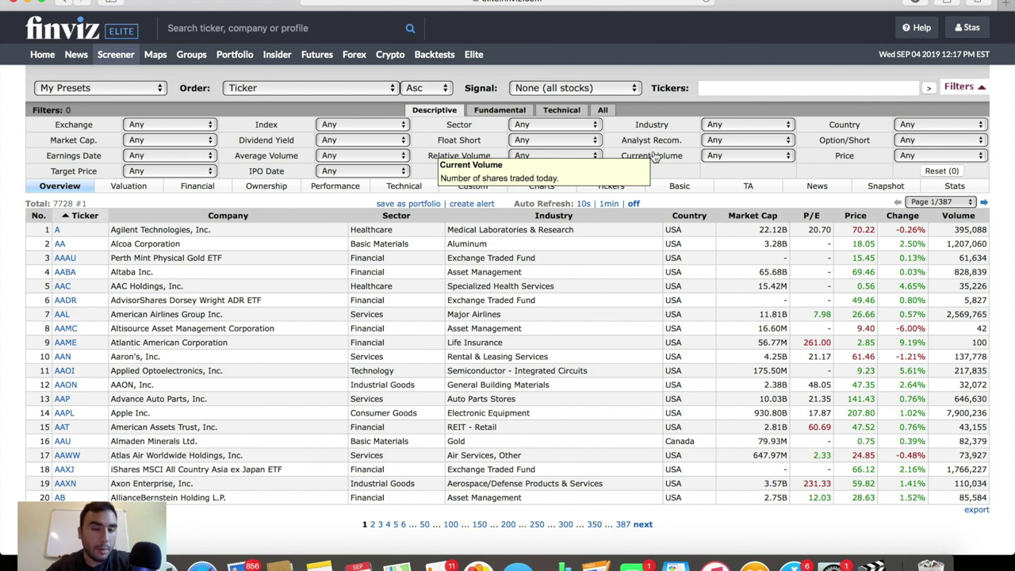
pyautogui.click(156, 141)
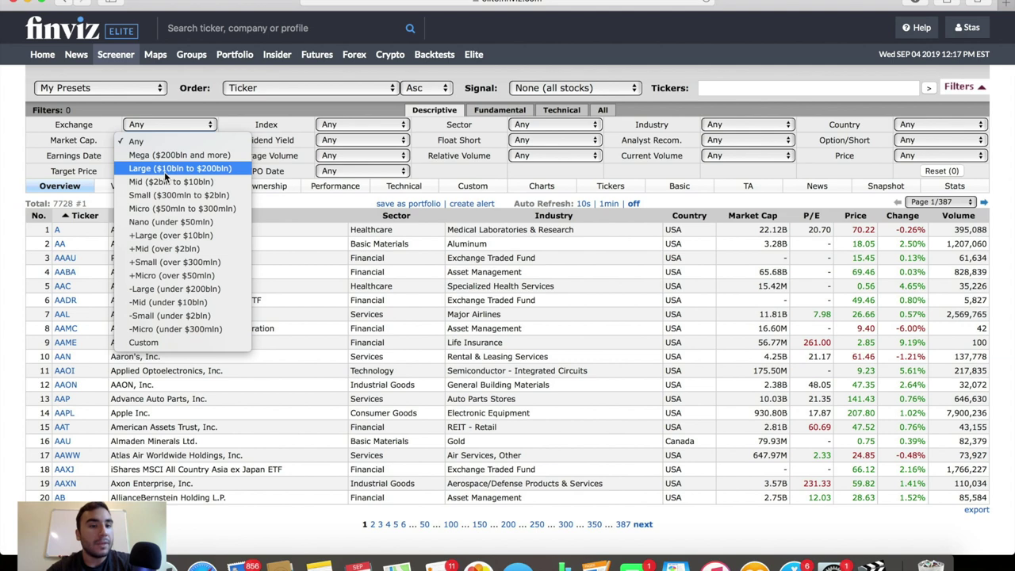
pyautogui.click(164, 168)
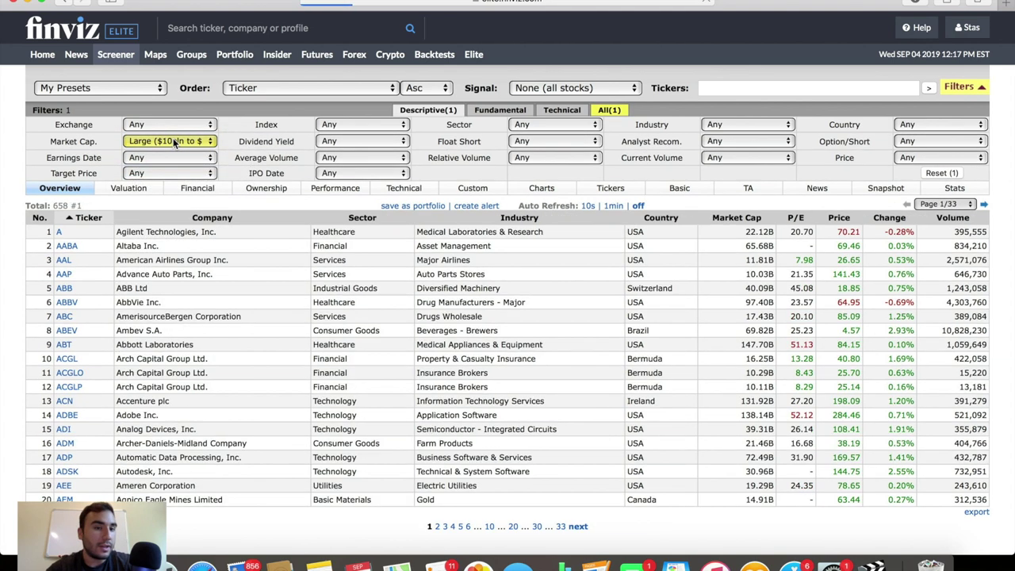
pyautogui.click(175, 140)
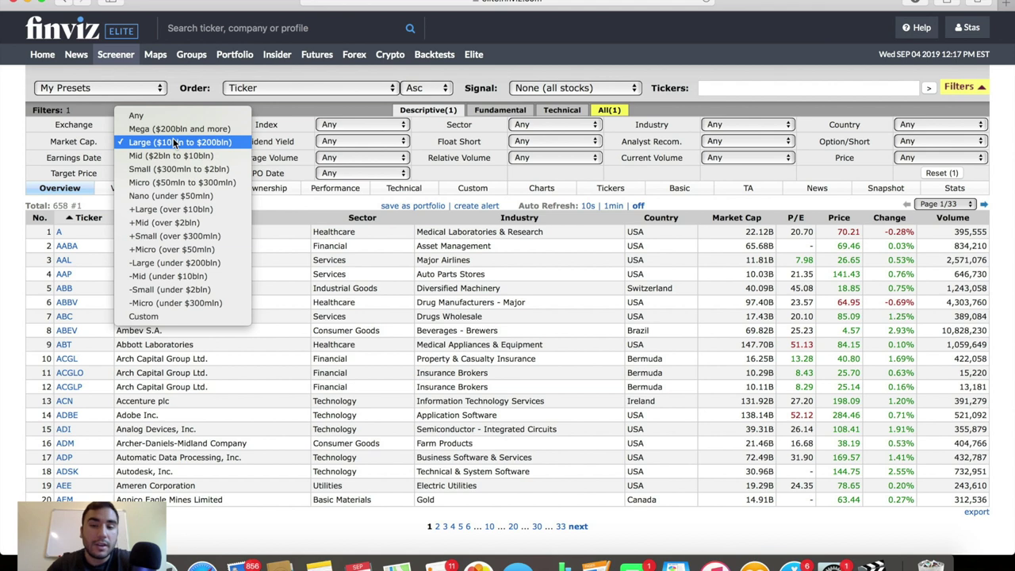
pyautogui.click(175, 142)
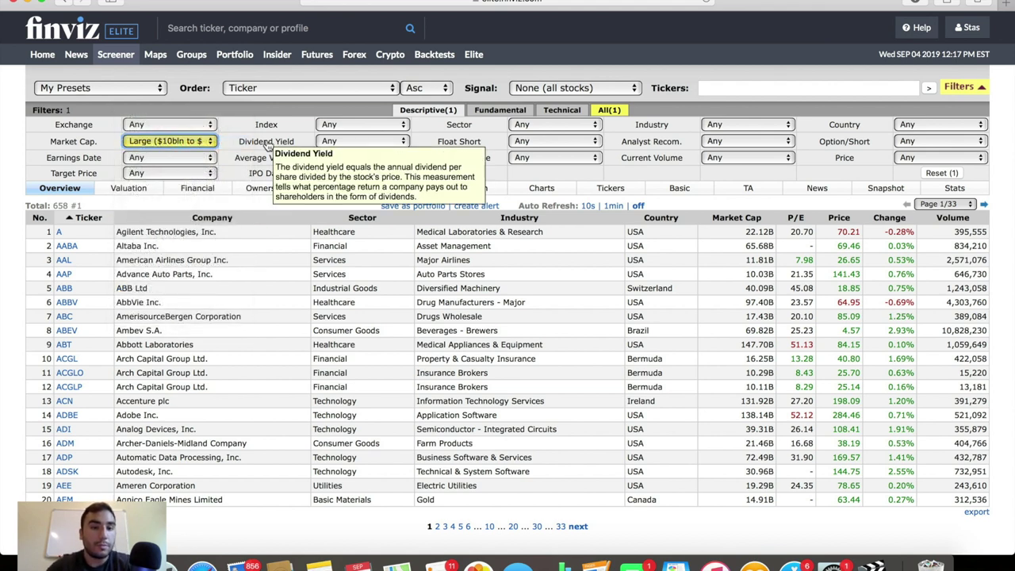
# - Require Dividend Yield over 3% and Average Volume over 1M
pyautogui.click(369, 140)
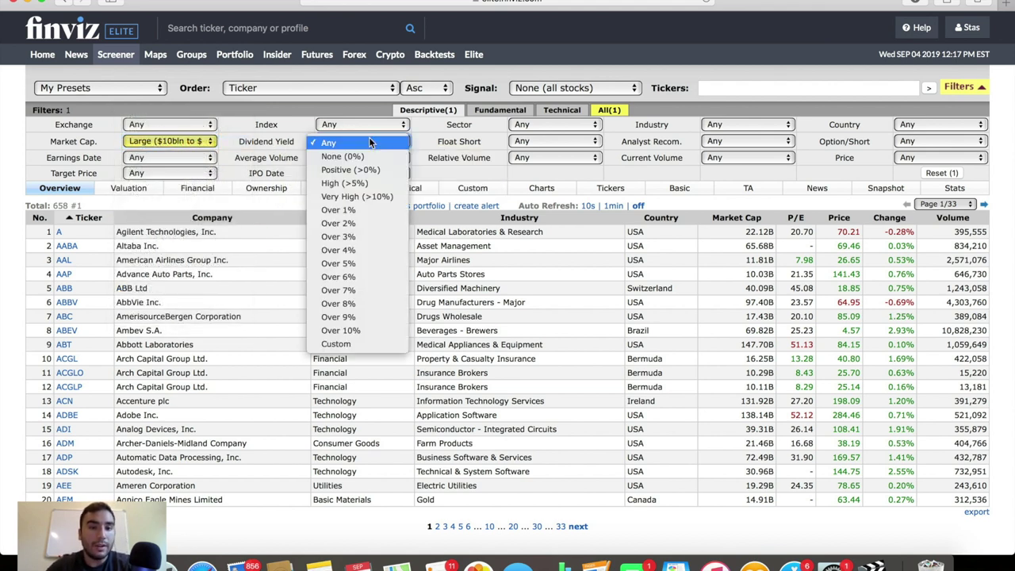
pyautogui.click(370, 236)
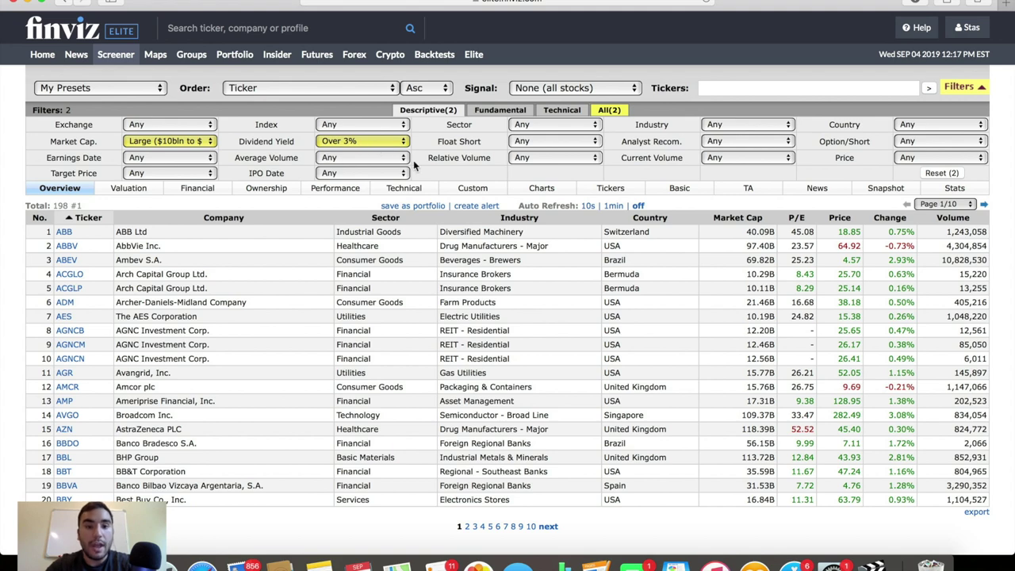
pyautogui.click(364, 161)
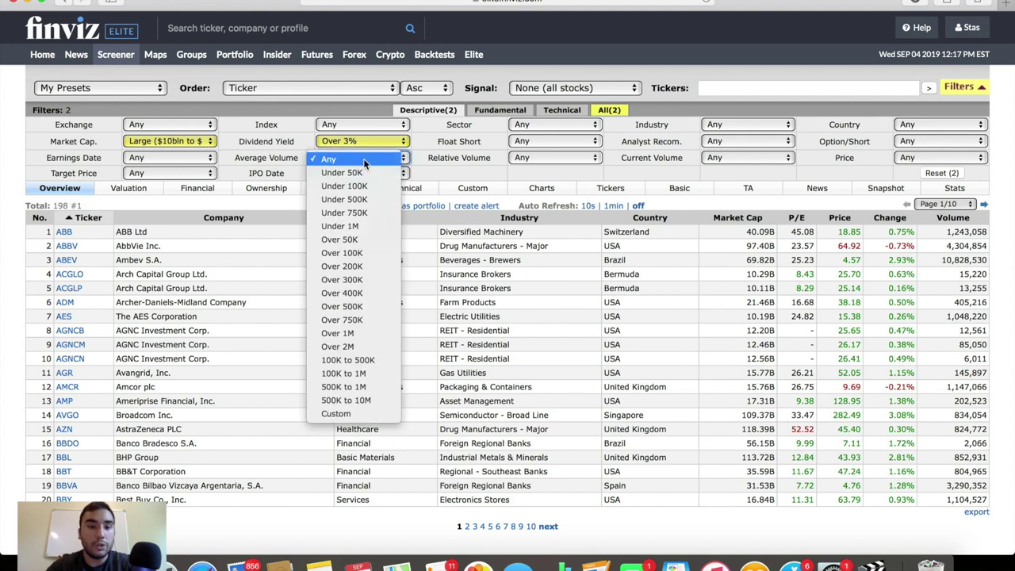
pyautogui.click(340, 334)
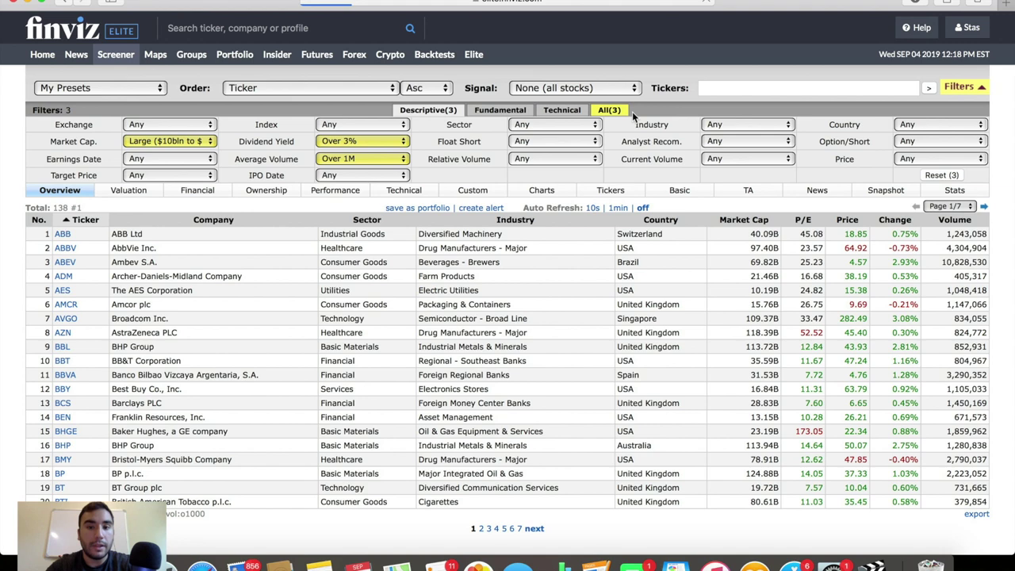
# - Limit results to USA stocks priced over $50
pyautogui.click(909, 125)
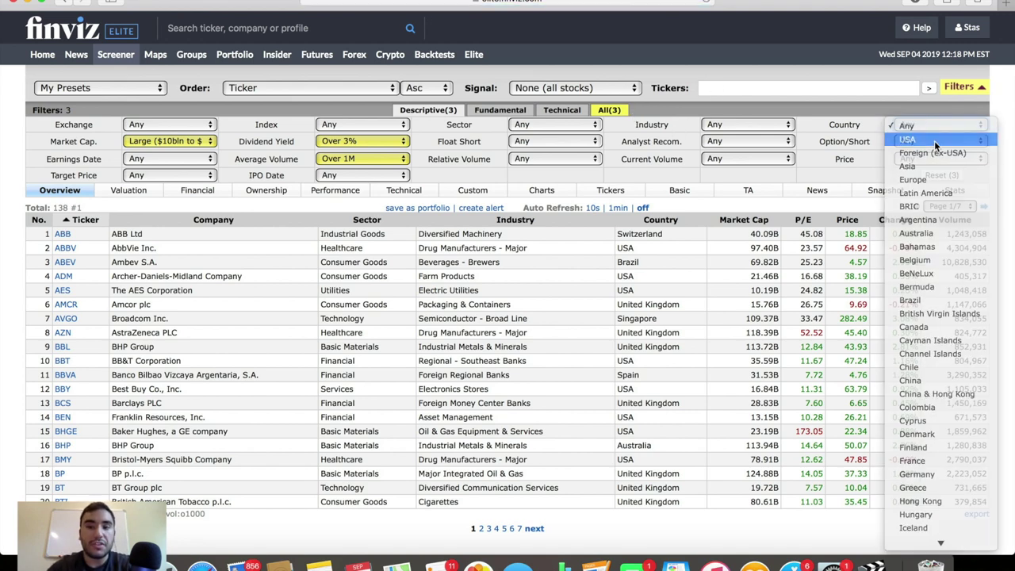
pyautogui.click(934, 140)
pyautogui.click(931, 160)
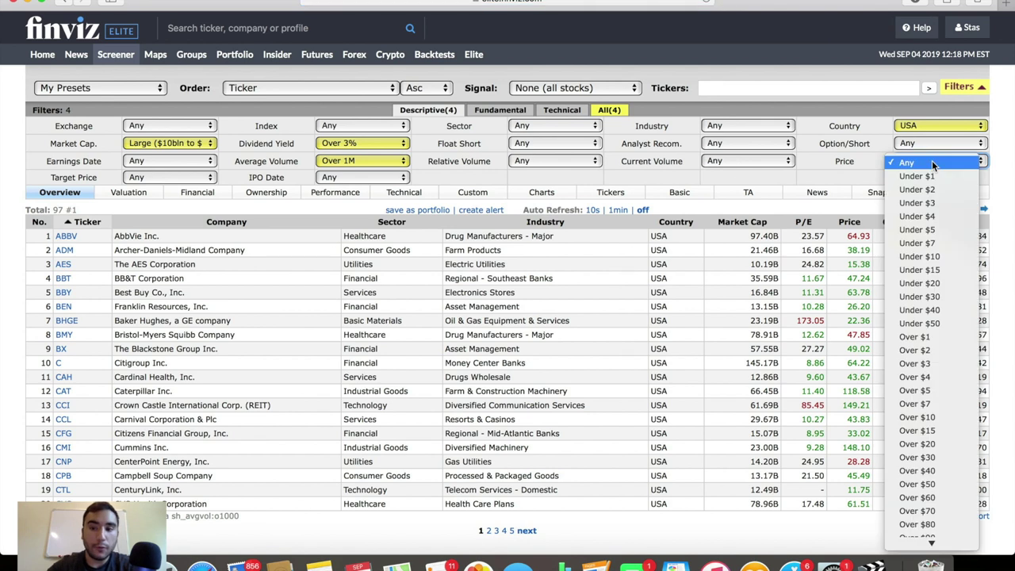
pyautogui.scroll(-5, 928, 359)
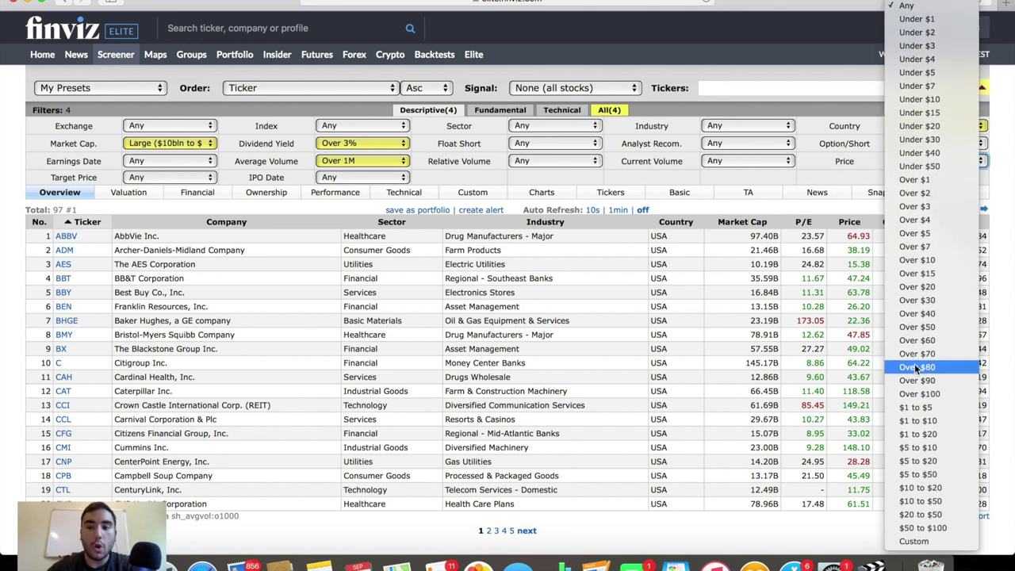
pyautogui.click(937, 327)
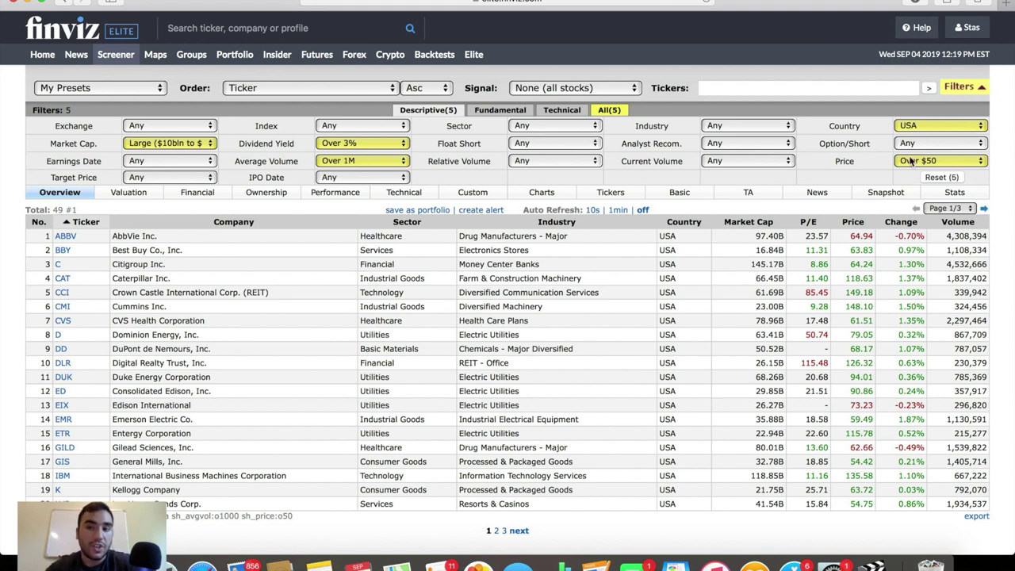
pyautogui.scroll(-1, 324, 284)
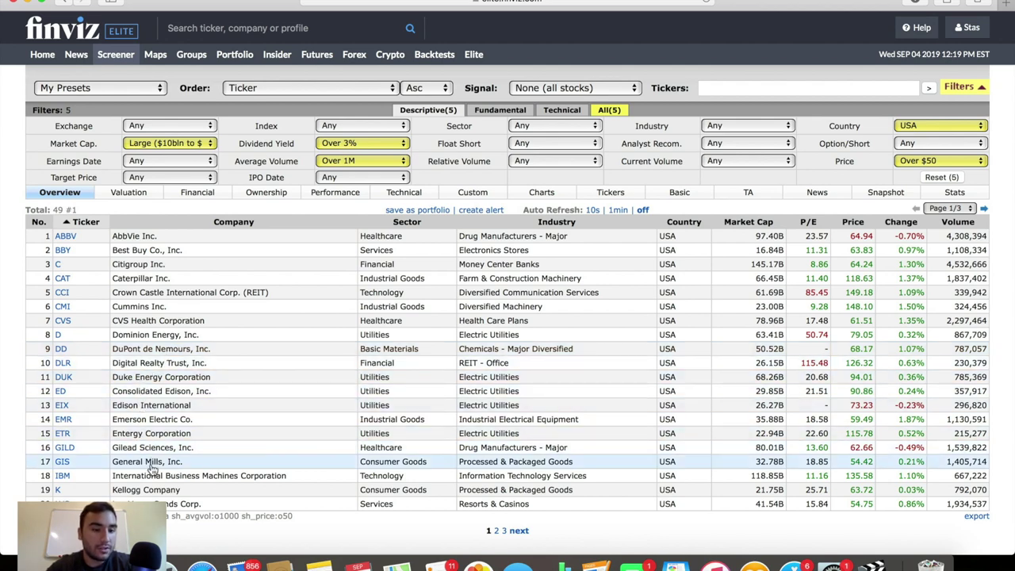
pyautogui.click(496, 532)
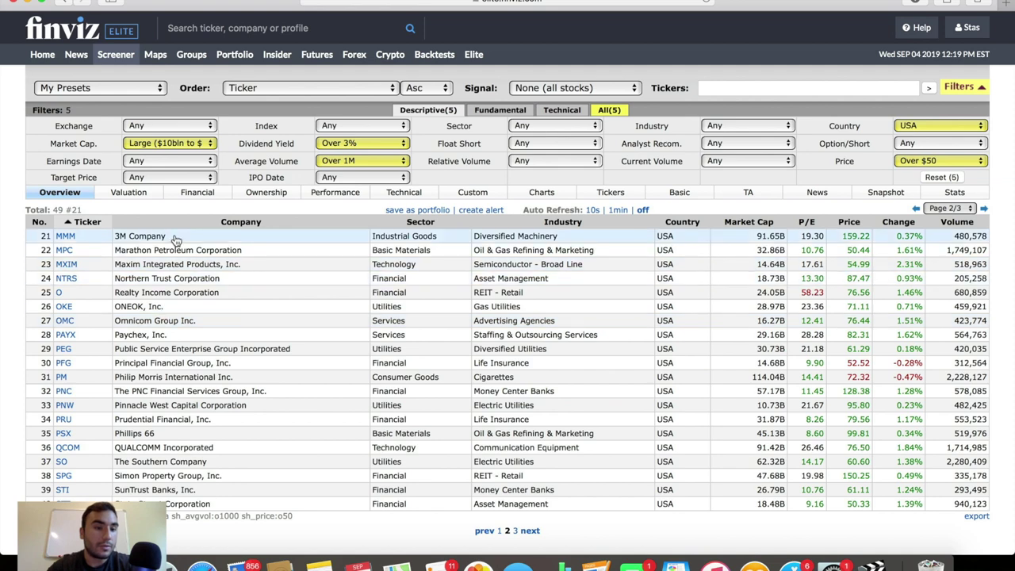
pyautogui.click(515, 532)
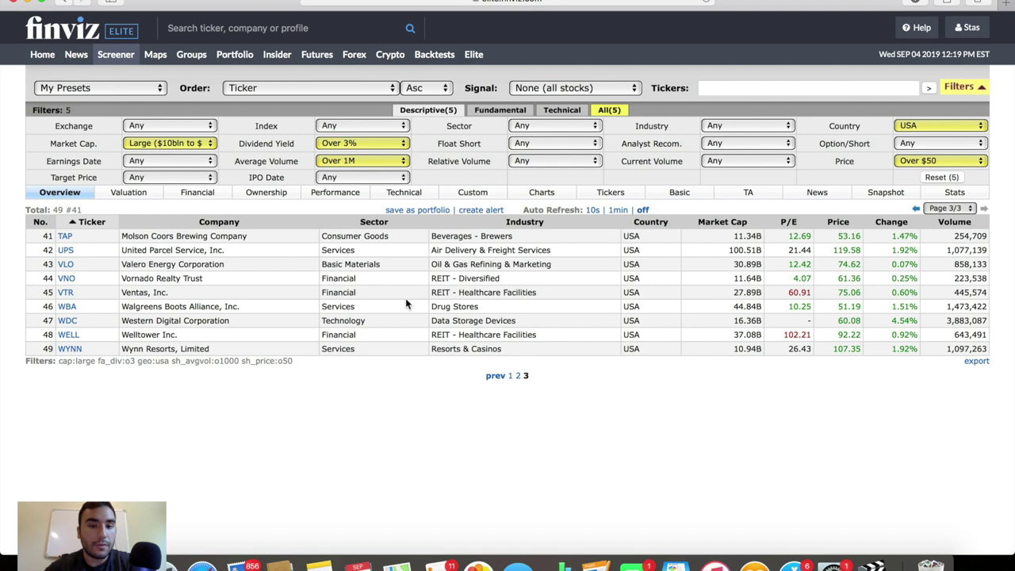
pyautogui.click(510, 377)
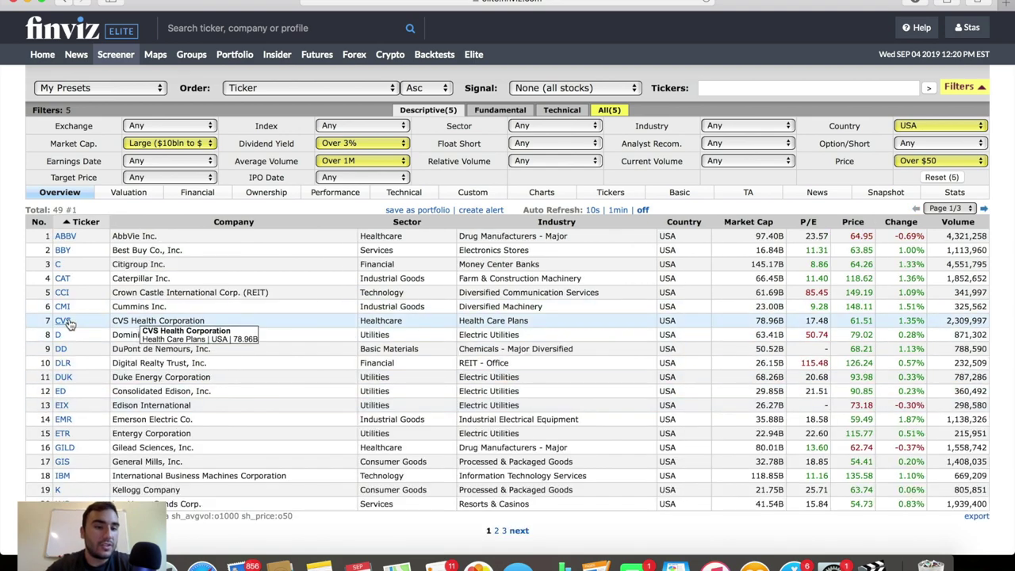
# - Review the CVS quote page, then go back to the screener results
pyautogui.click(68, 322)
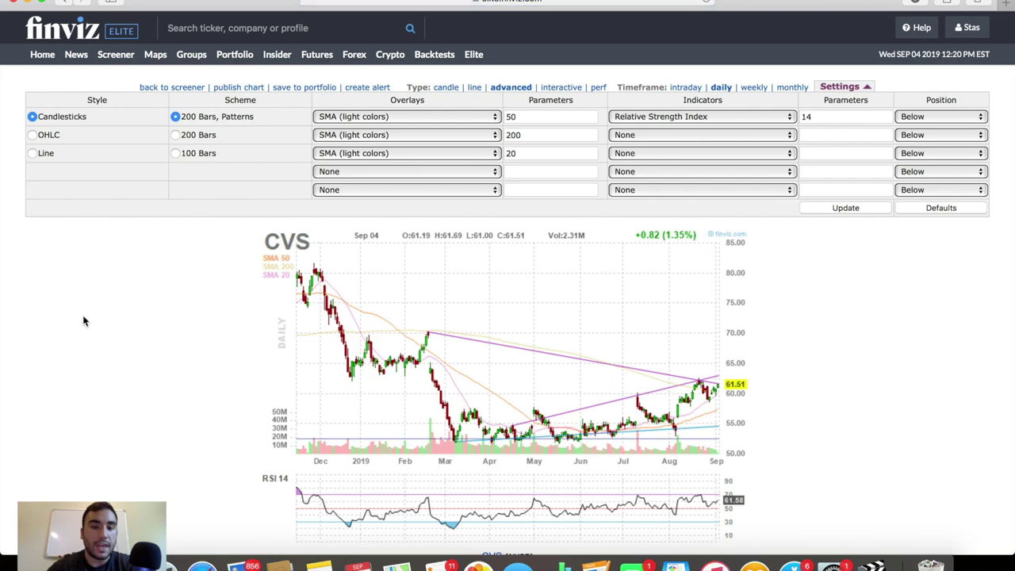
pyautogui.scroll(-5, 341, 374)
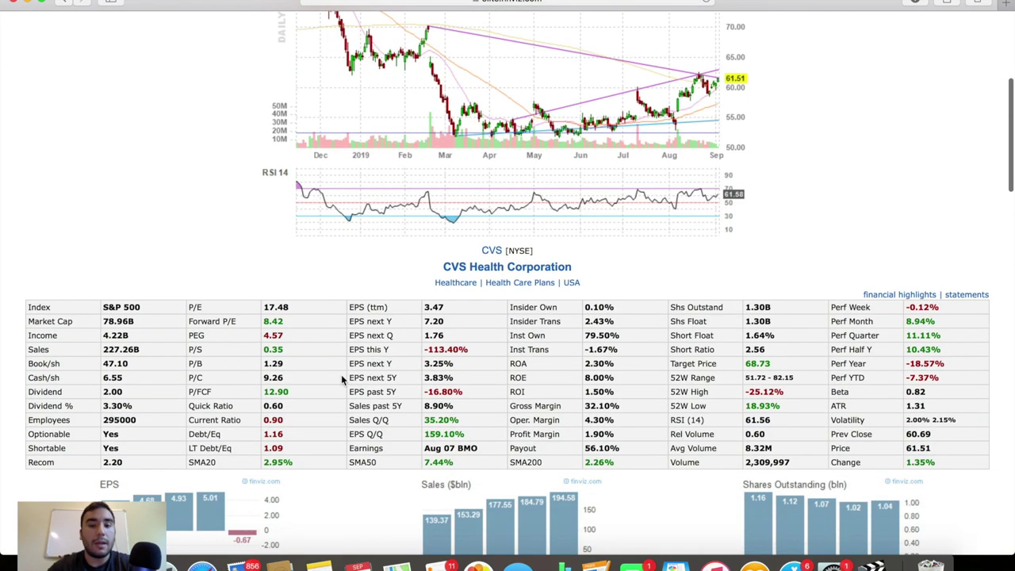
pyautogui.scroll(-5, 341, 376)
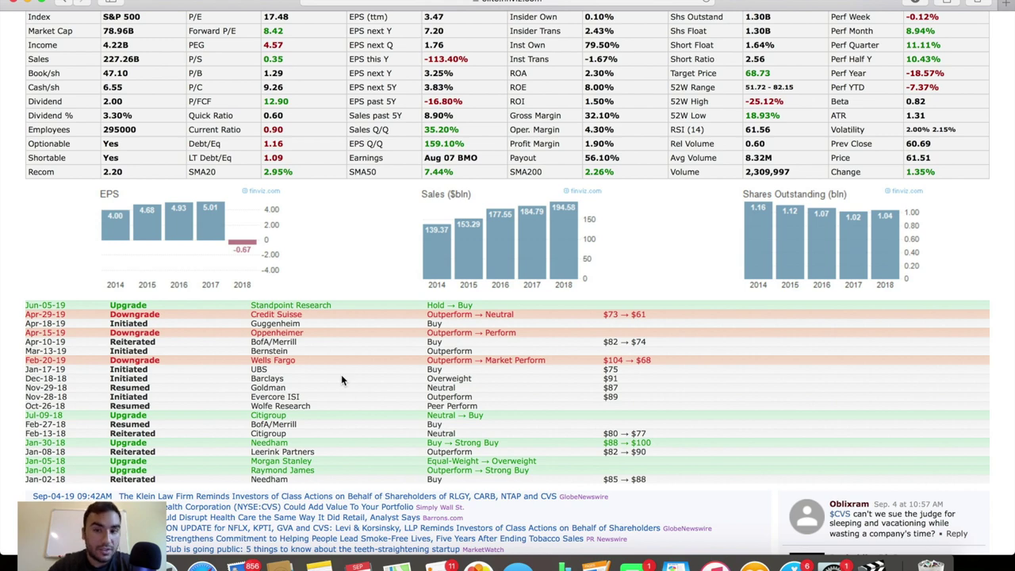
pyautogui.scroll(-3, 443, 222)
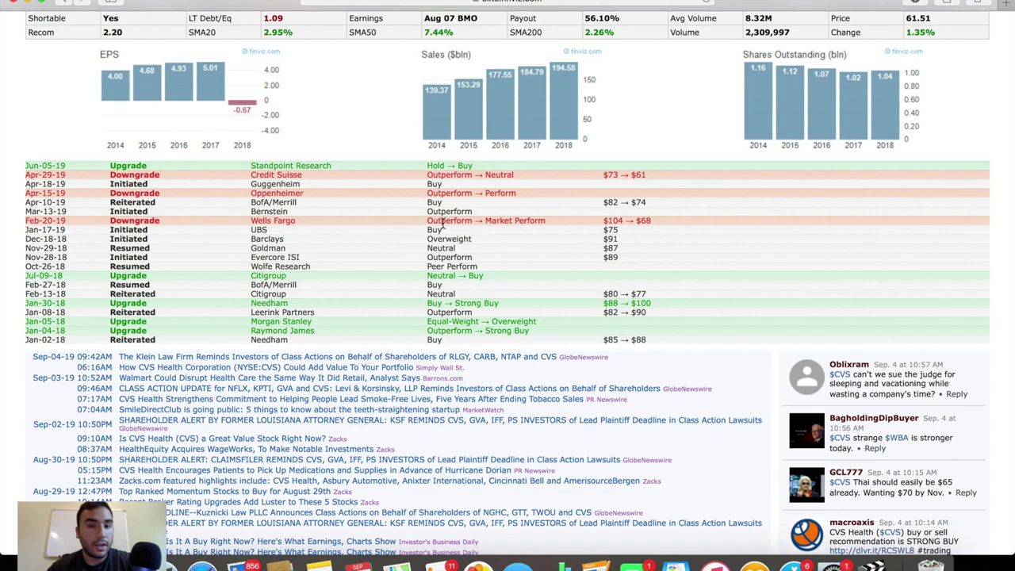
pyautogui.press('super+bracketleft')
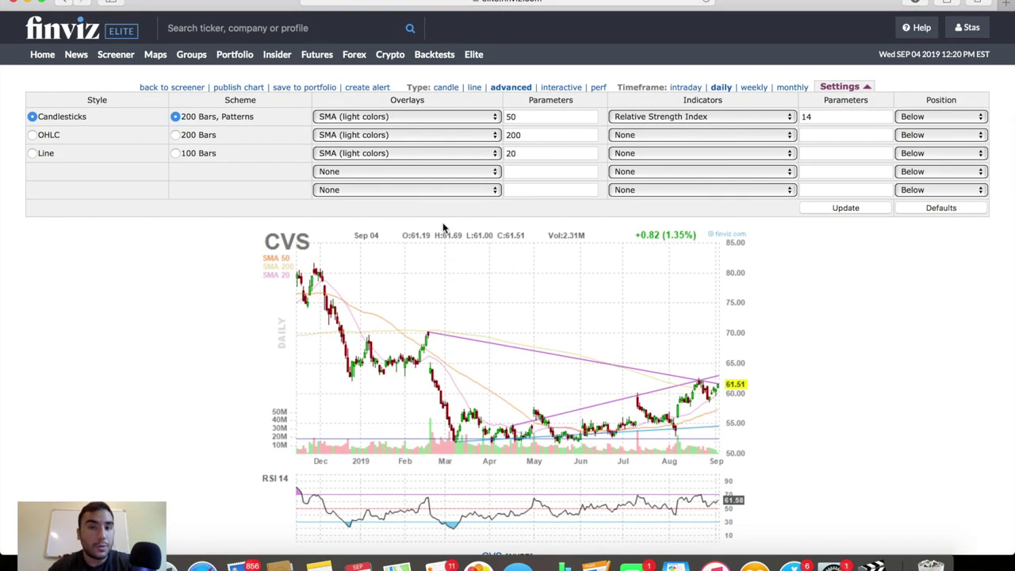
pyautogui.press('super+bracketleft')
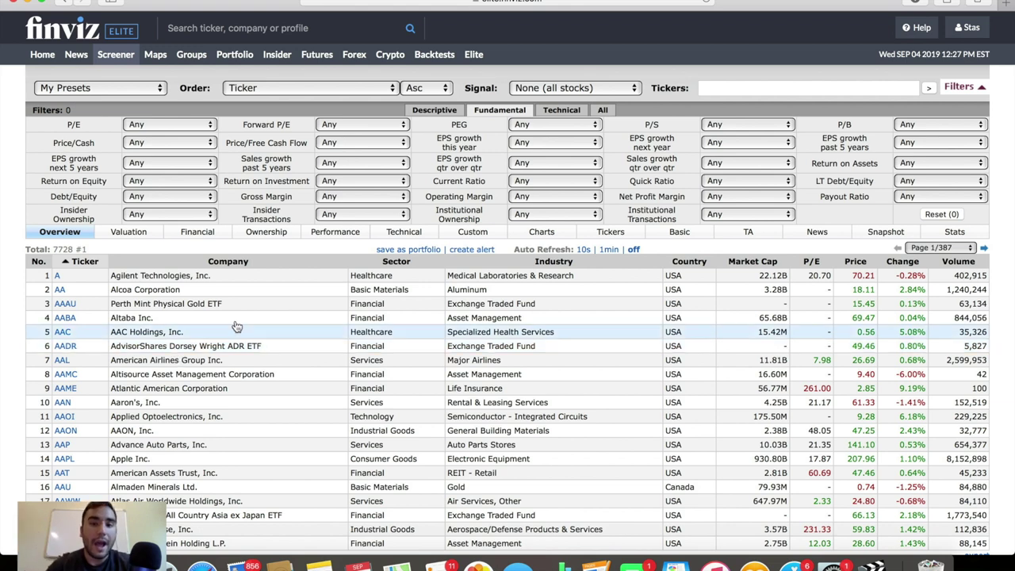
# - Set EPS growth this year over 10%, Return on Equity and Return on Investment over +10%
pyautogui.click(521, 150)
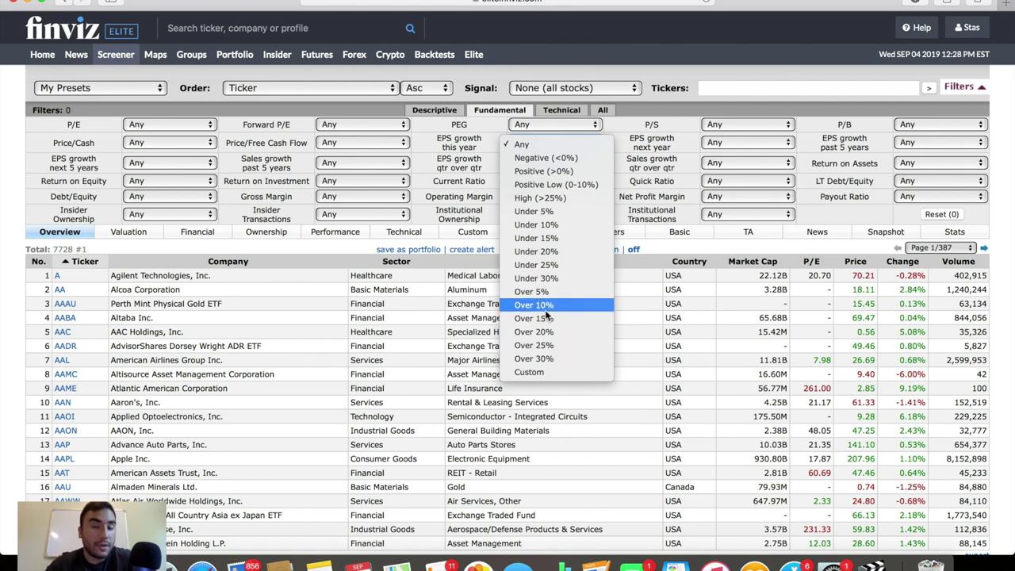
pyautogui.click(547, 308)
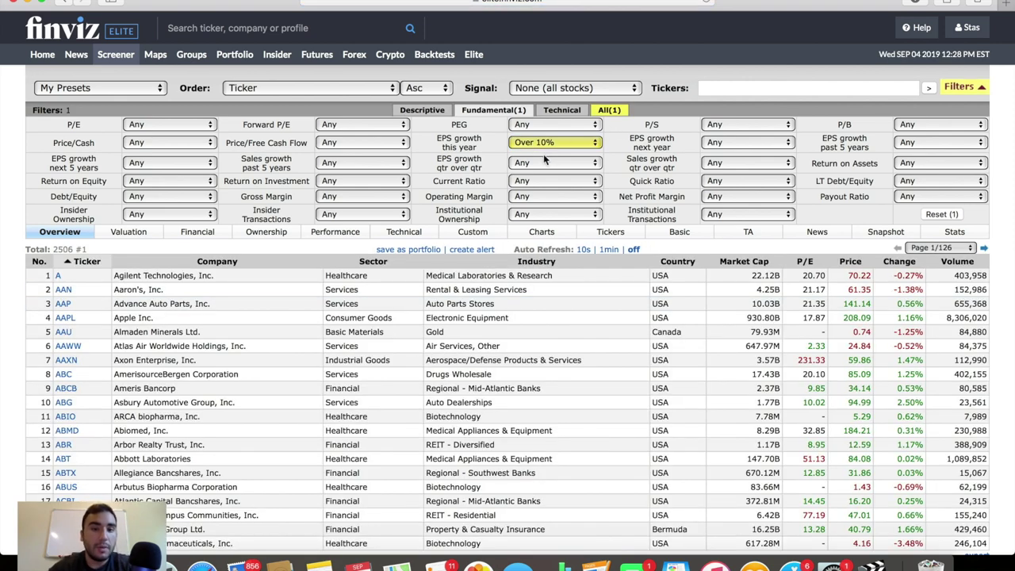
pyautogui.click(542, 160)
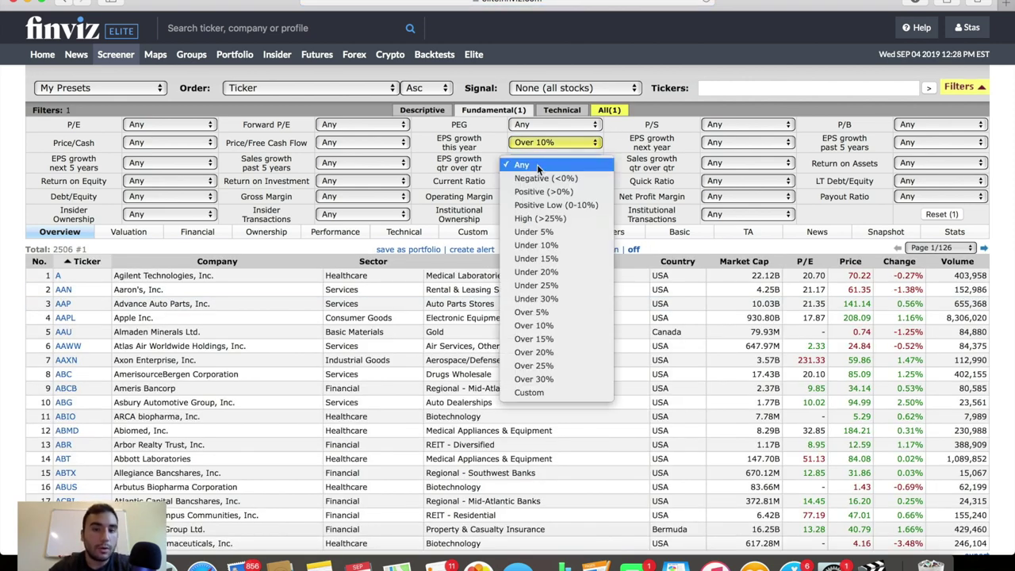
pyautogui.click(624, 73)
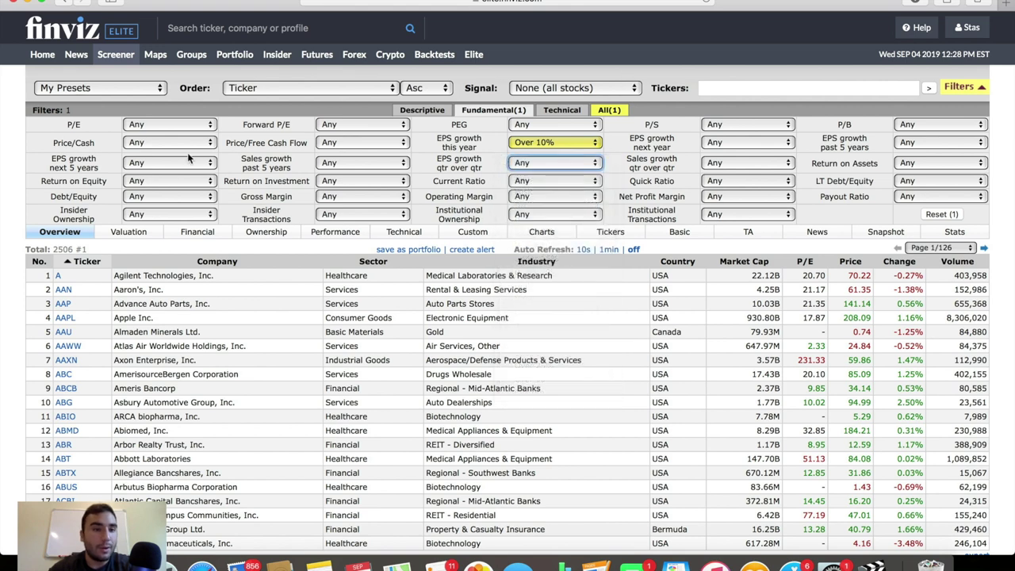
pyautogui.click(160, 180)
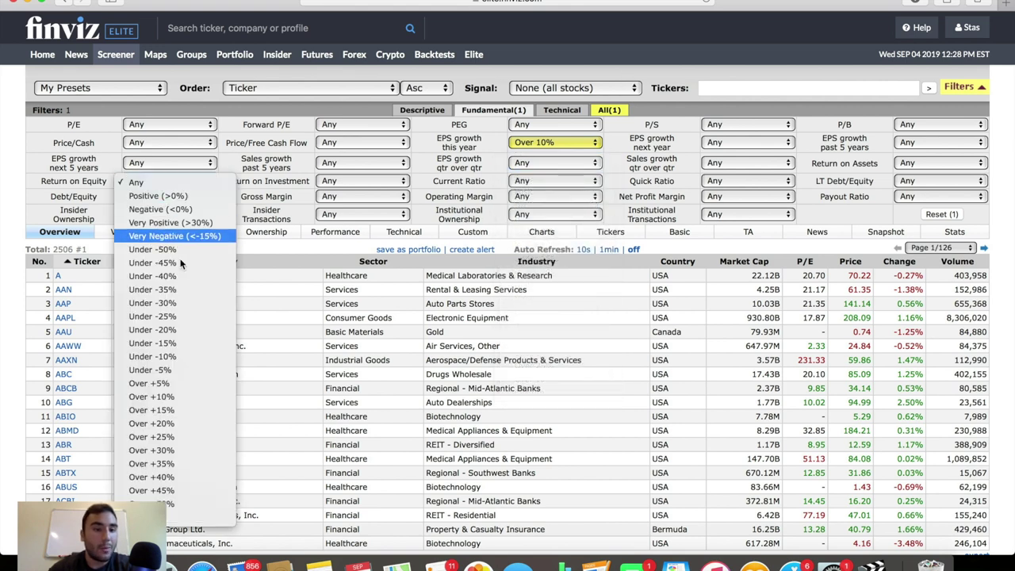
pyautogui.click(191, 397)
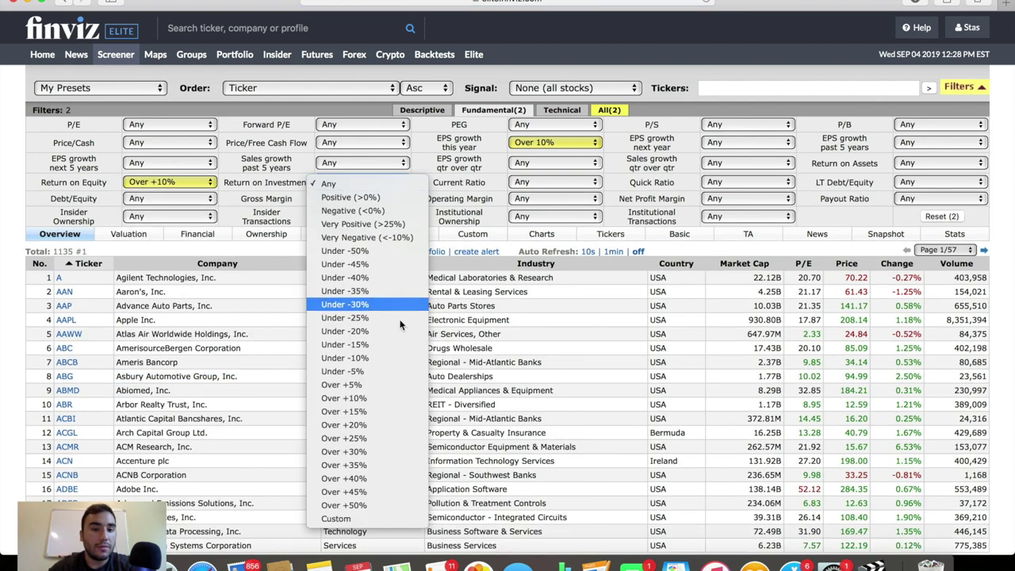
pyautogui.click(391, 398)
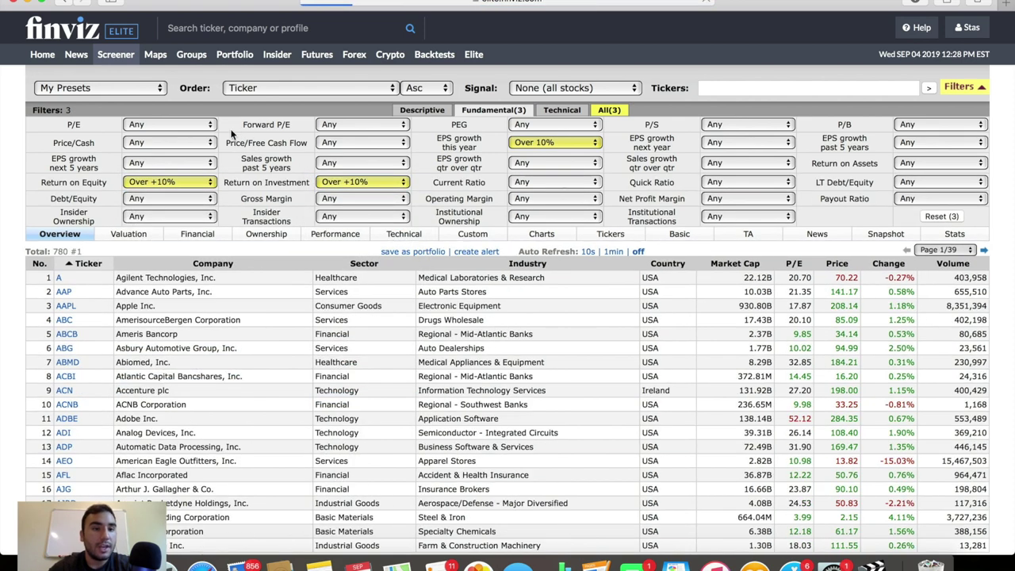
# - Set P/E to Under 45, Forward P/E to Under 40 and 5-year sales growth to Over 10%
pyautogui.click(181, 127)
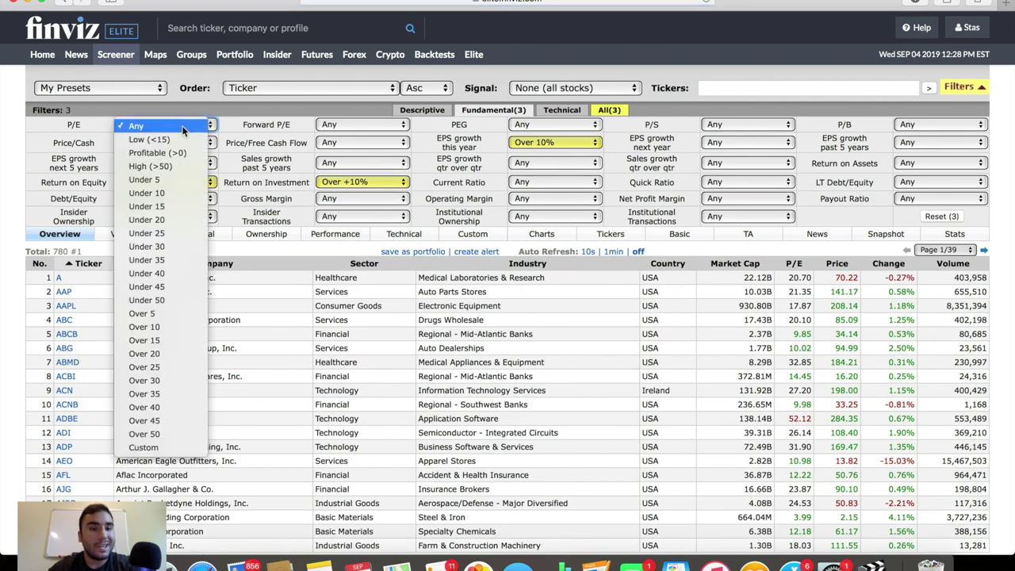
pyautogui.click(157, 286)
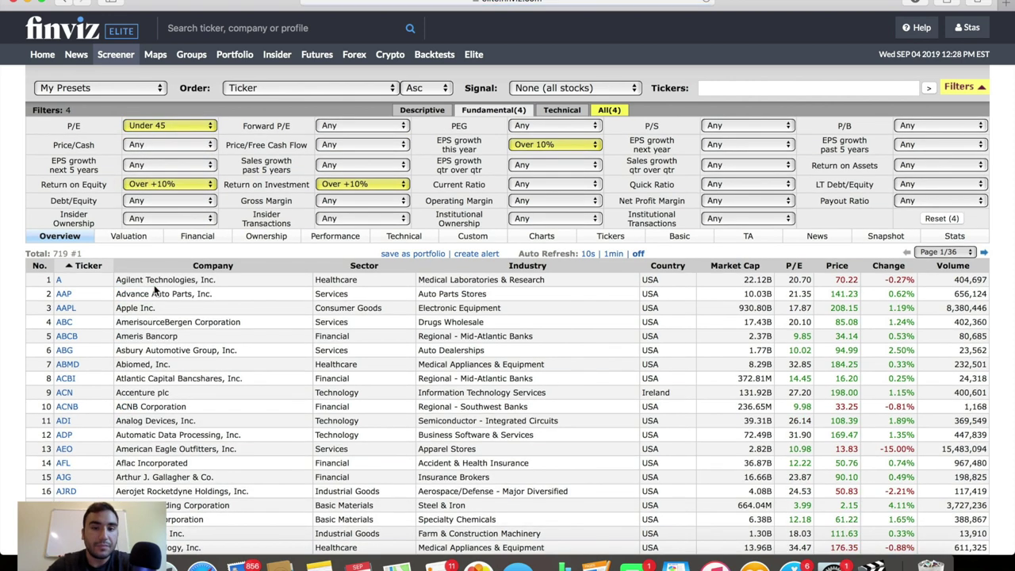
pyautogui.click(328, 125)
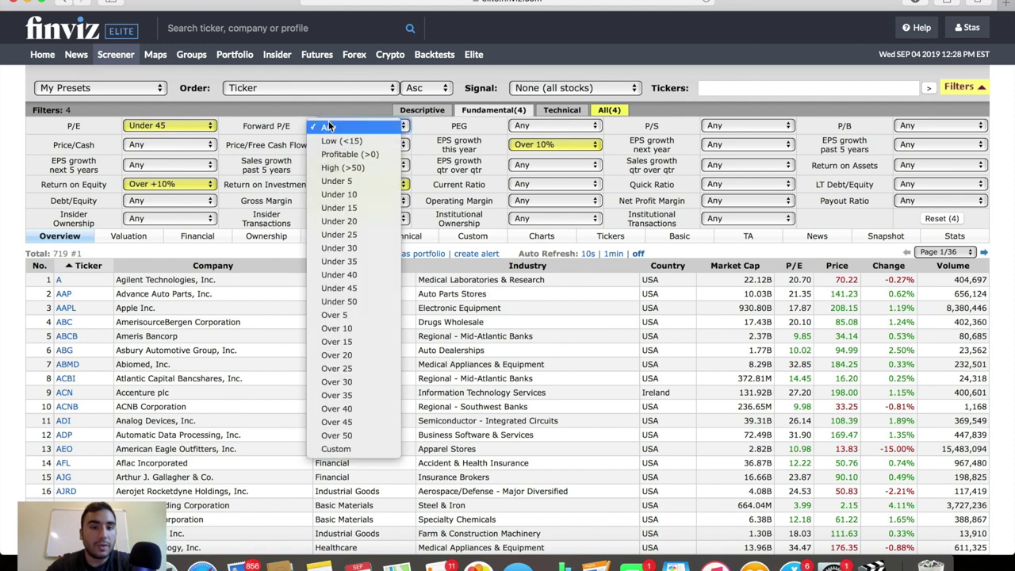
pyautogui.click(369, 275)
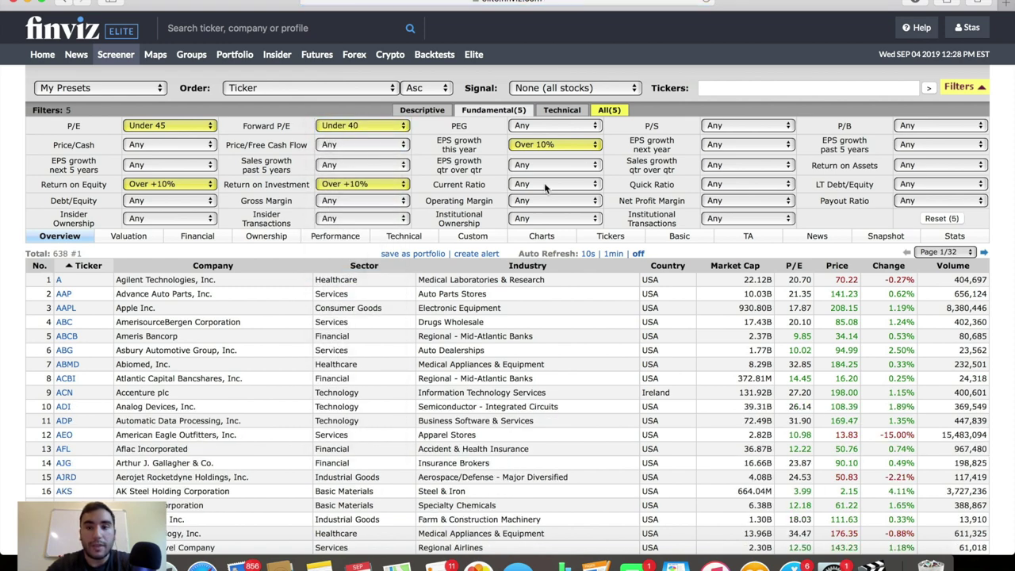
pyautogui.click(397, 164)
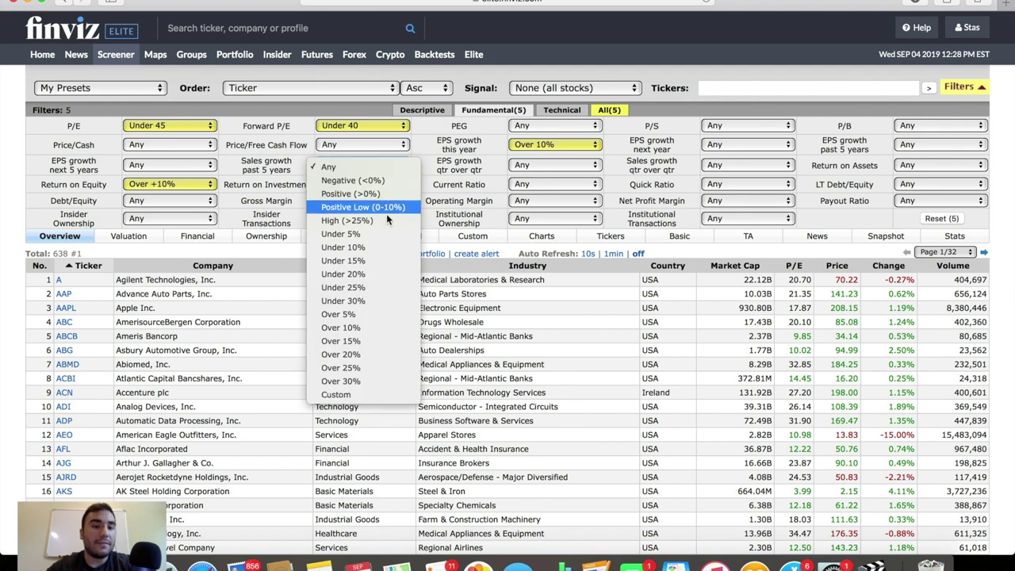
pyautogui.click(362, 328)
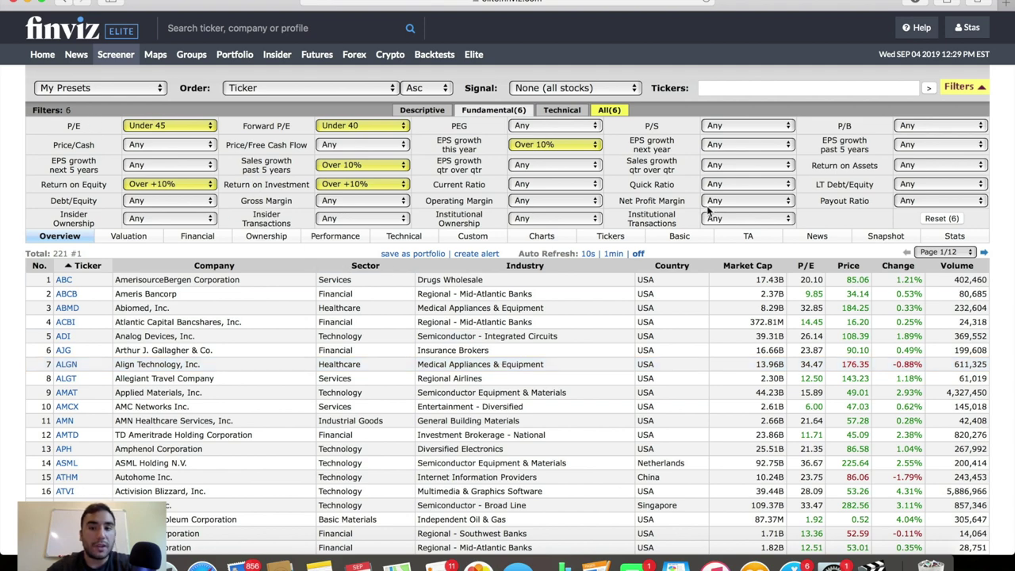
# - With all filter categories shown, limit Market Cap. to Mid ($2bln to $10bln)
pyautogui.click(608, 110)
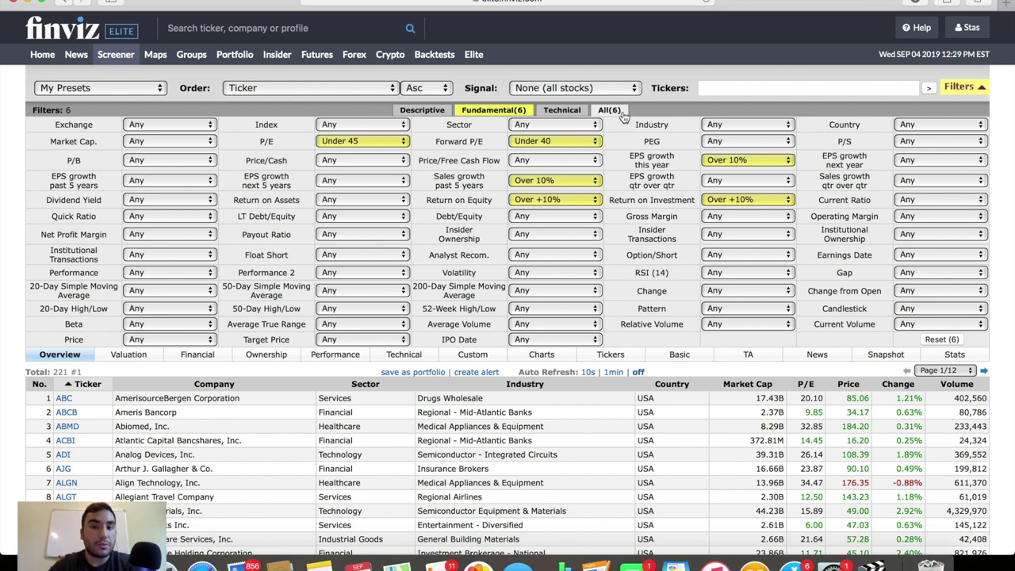
pyautogui.click(140, 144)
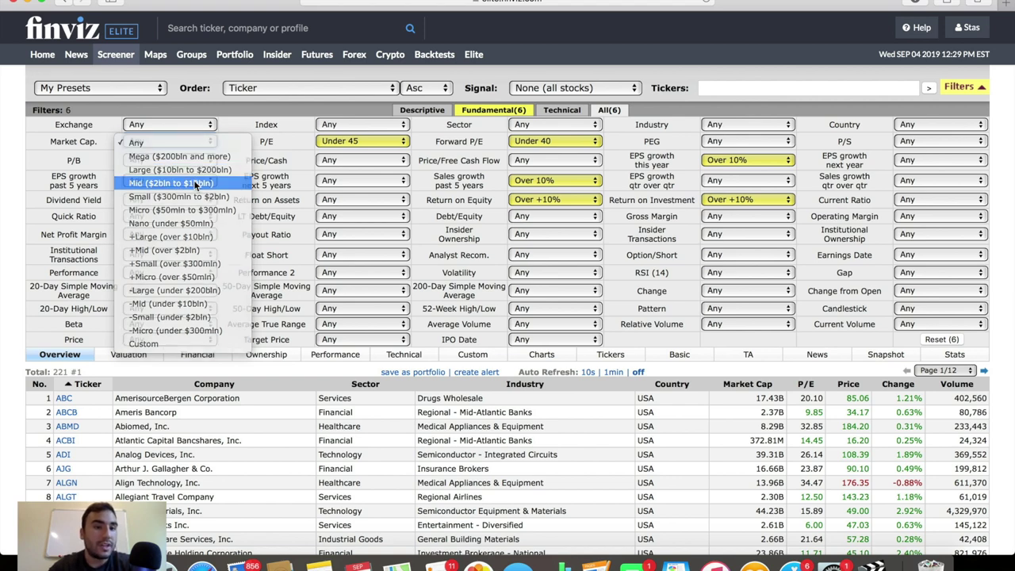
pyautogui.click(194, 180)
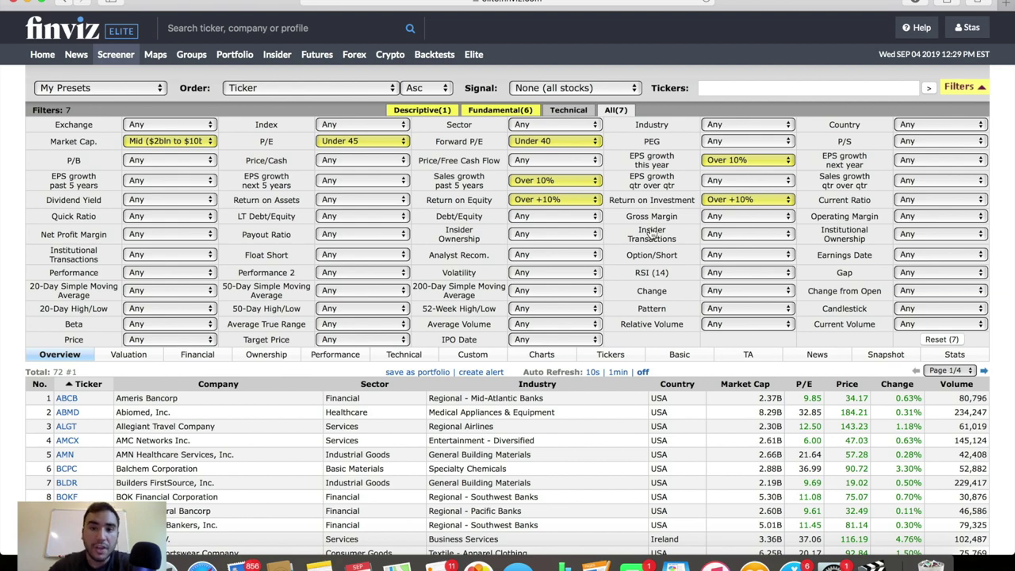
# - Page through the 72 results to page 4, starting at row 61
pyautogui.scroll(-5, 530, 242)
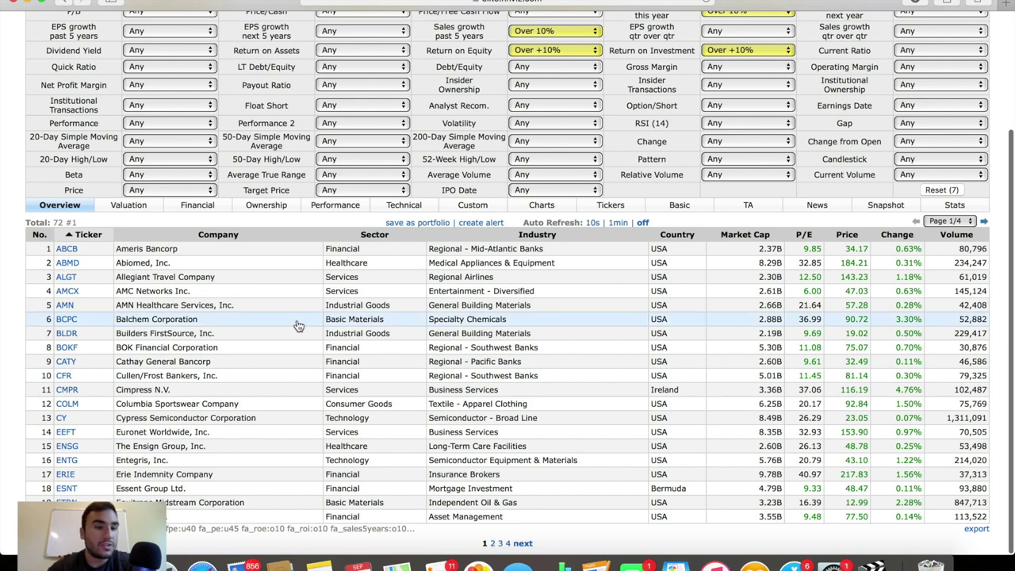
pyautogui.moveTo(109, 285)
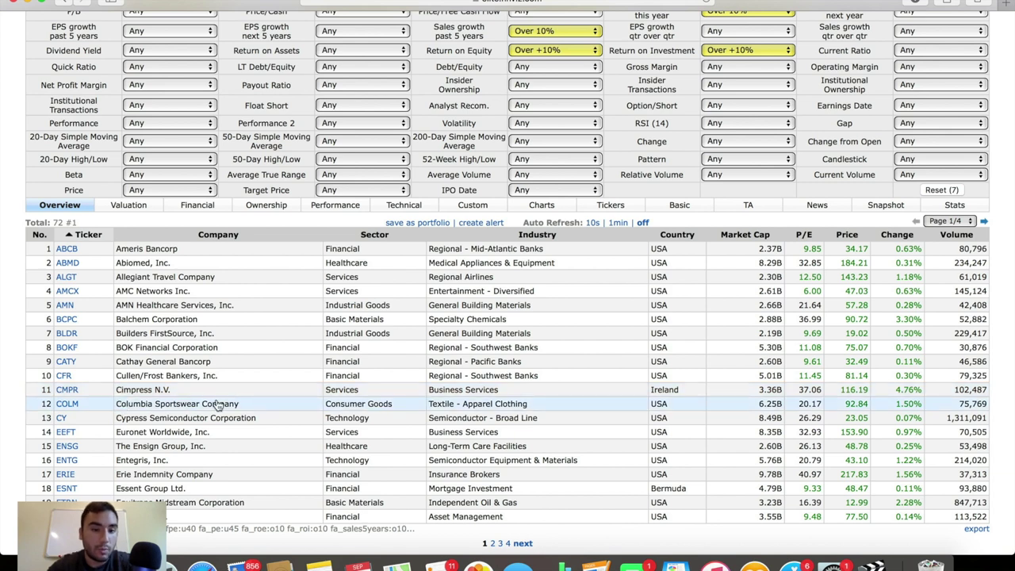
pyautogui.click(527, 547)
pyautogui.scroll(-3, 401, 354)
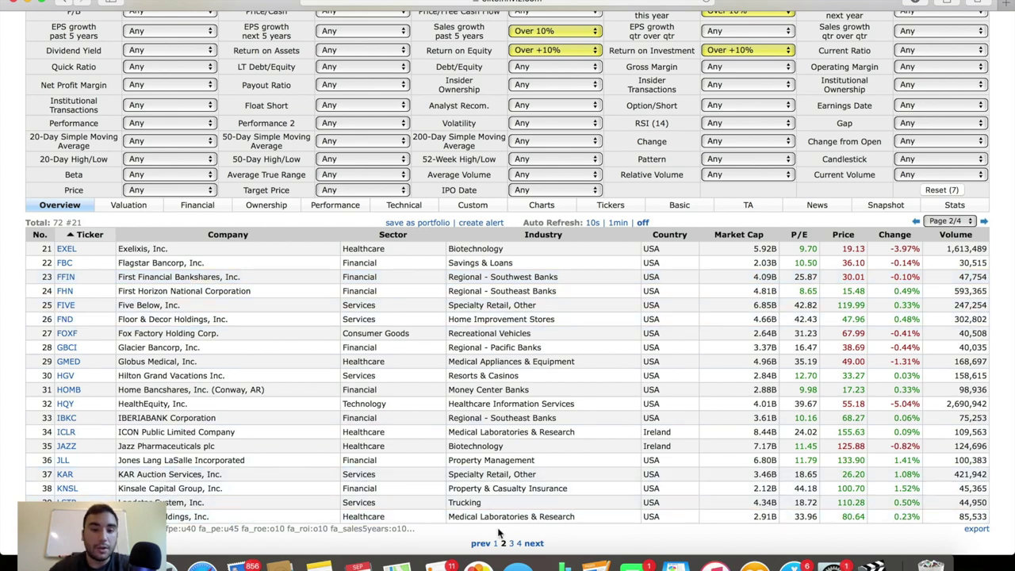
pyautogui.click(533, 544)
pyautogui.scroll(-5, 550, 471)
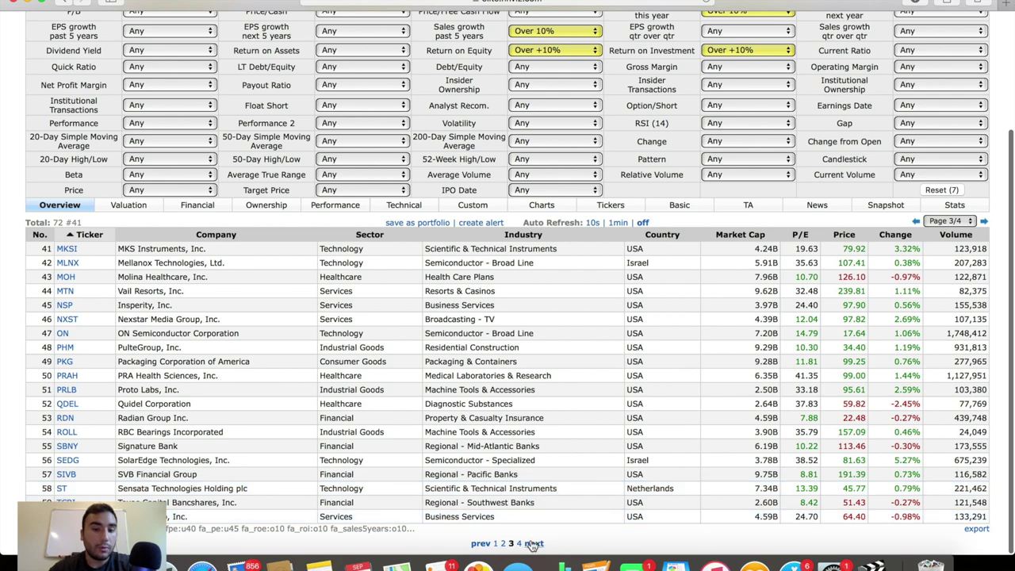
pyautogui.click(534, 540)
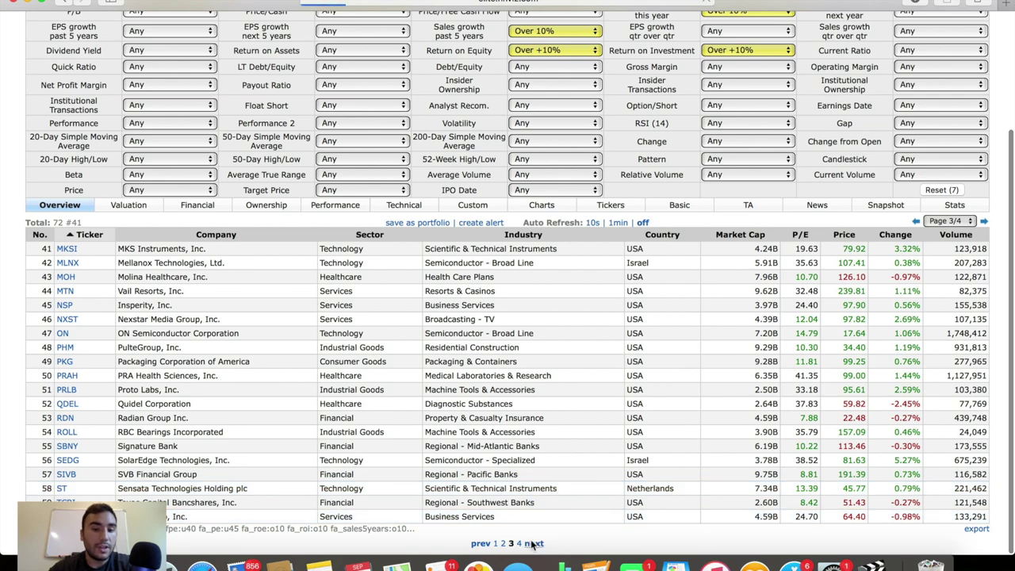
pyautogui.scroll(-2, 475, 277)
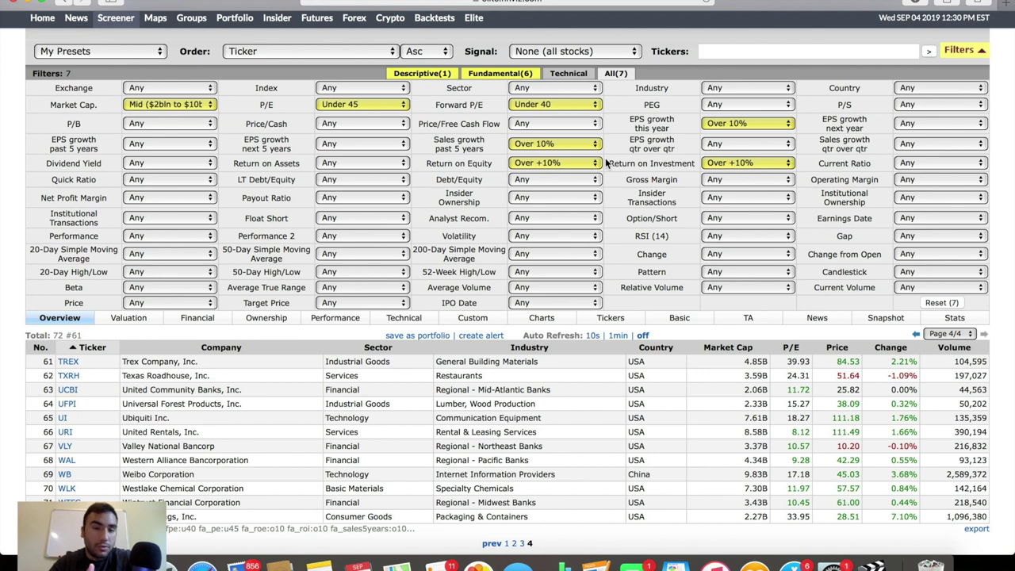
# - Switch Market Cap. to Large ($10bln to $200bln) and view page 2 of the 39 results
pyautogui.click(149, 104)
pyautogui.click(152, 93)
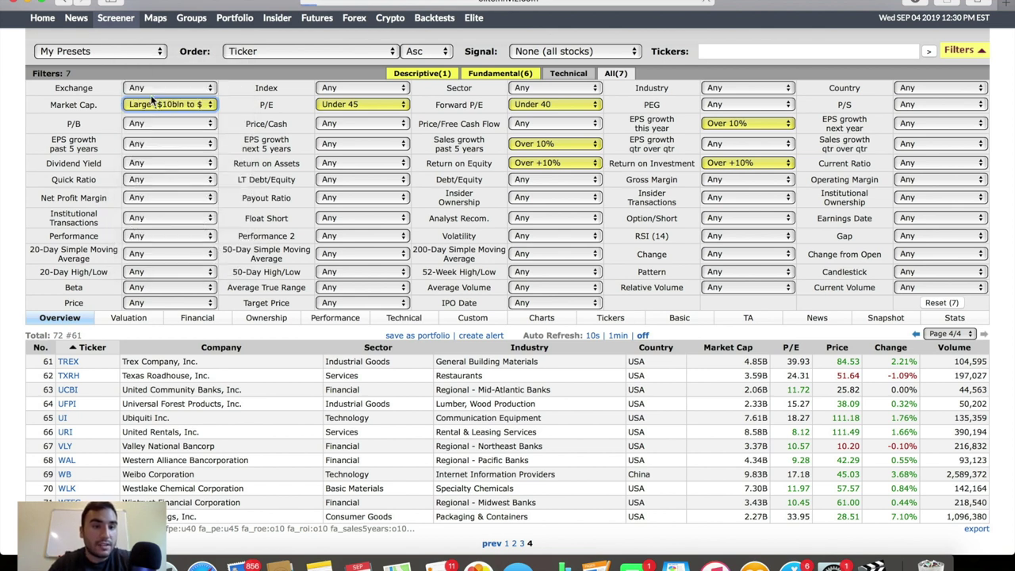
pyautogui.scroll(-3, 368, 251)
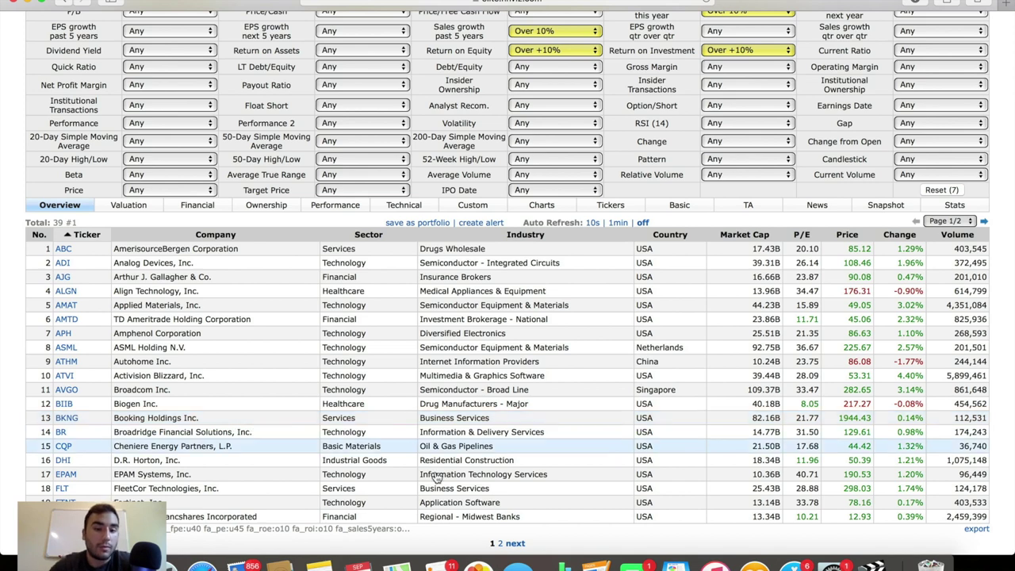
pyautogui.click(501, 544)
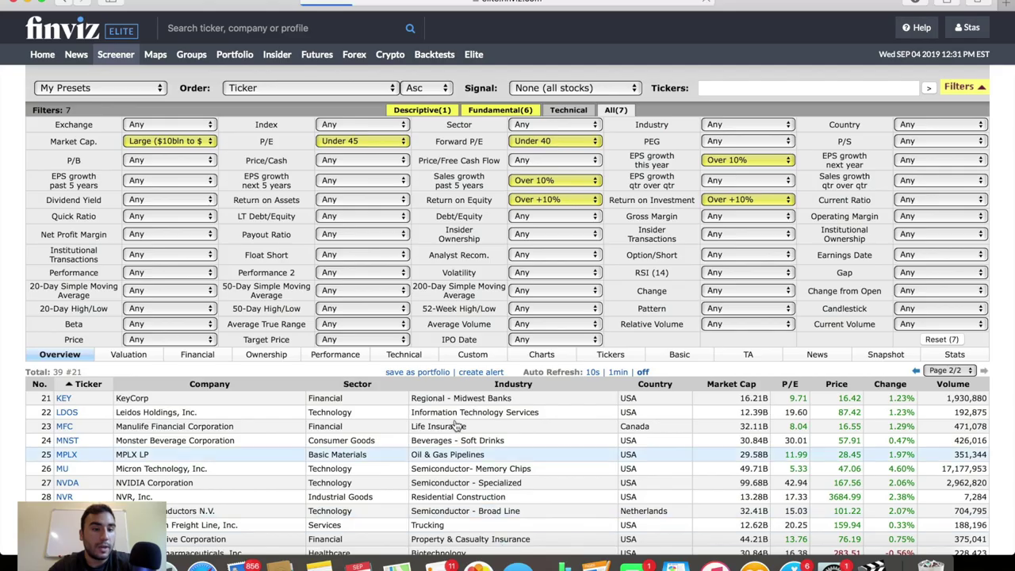
pyautogui.scroll(-4, 444, 409)
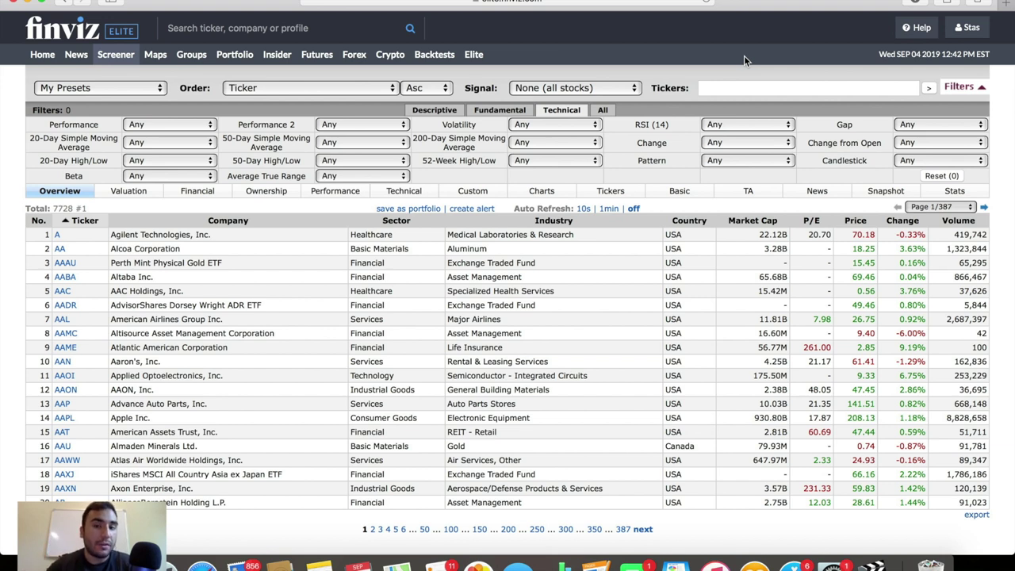
# - Set RSI (14) to Oversold (40) and the 20-day SMA to SMA20 crossed SMA50 above
pyautogui.click(715, 124)
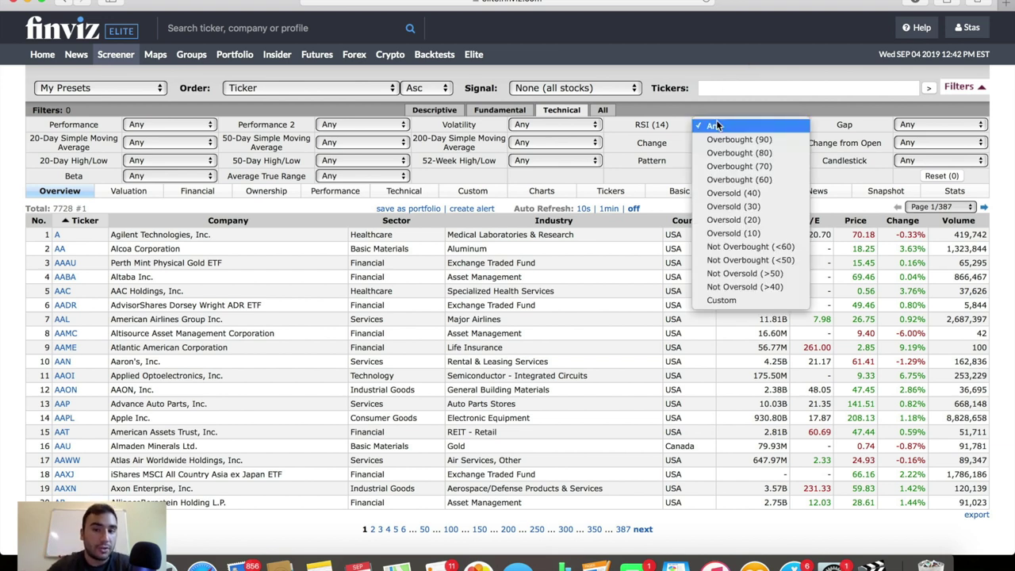
pyautogui.click(756, 193)
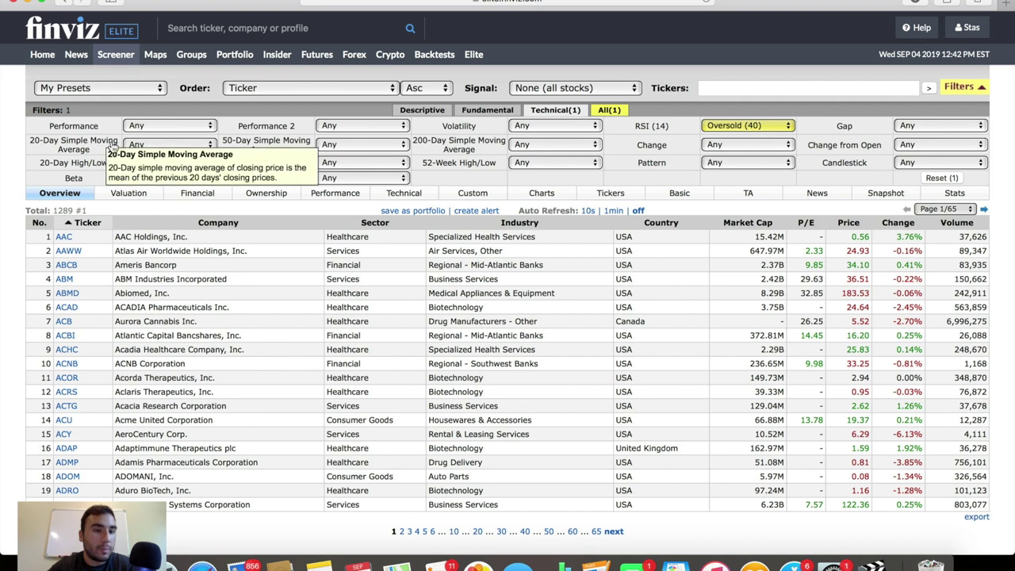
pyautogui.click(140, 146)
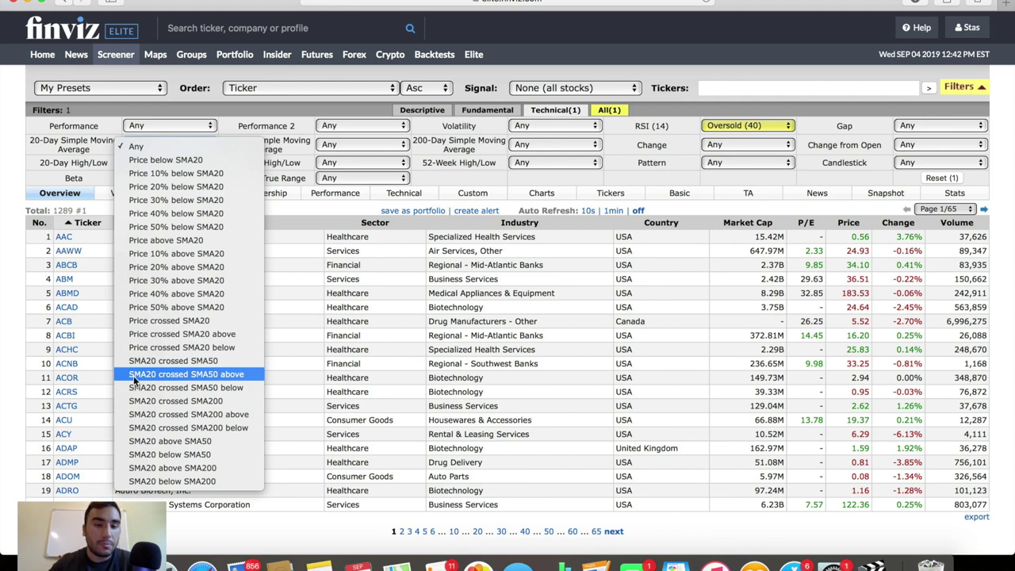
pyautogui.click(200, 378)
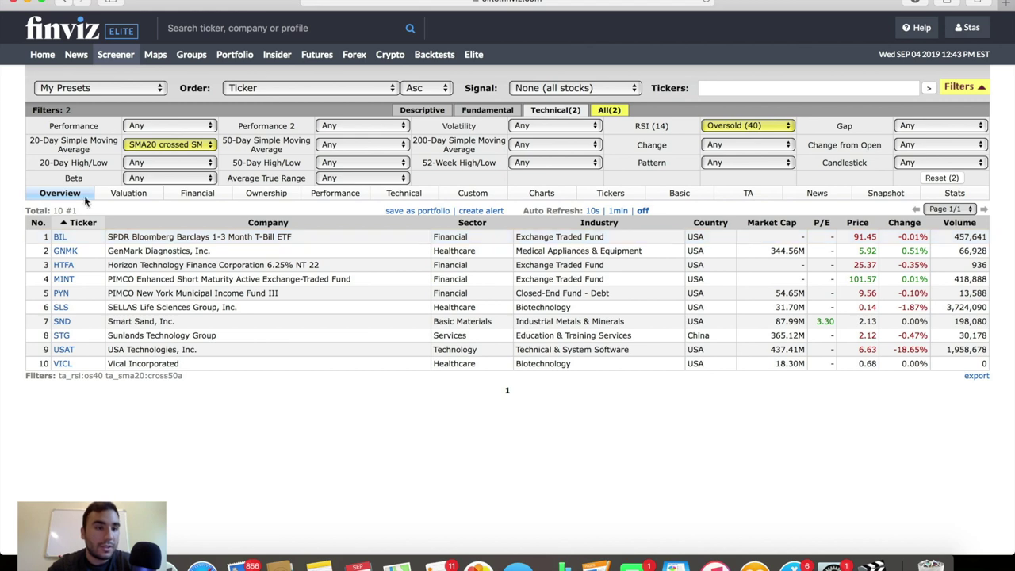
# - Change RSI (14) to Overbought (60), briefly trying Beta Over 1.5 before resetting Beta to Any
pyautogui.click(178, 180)
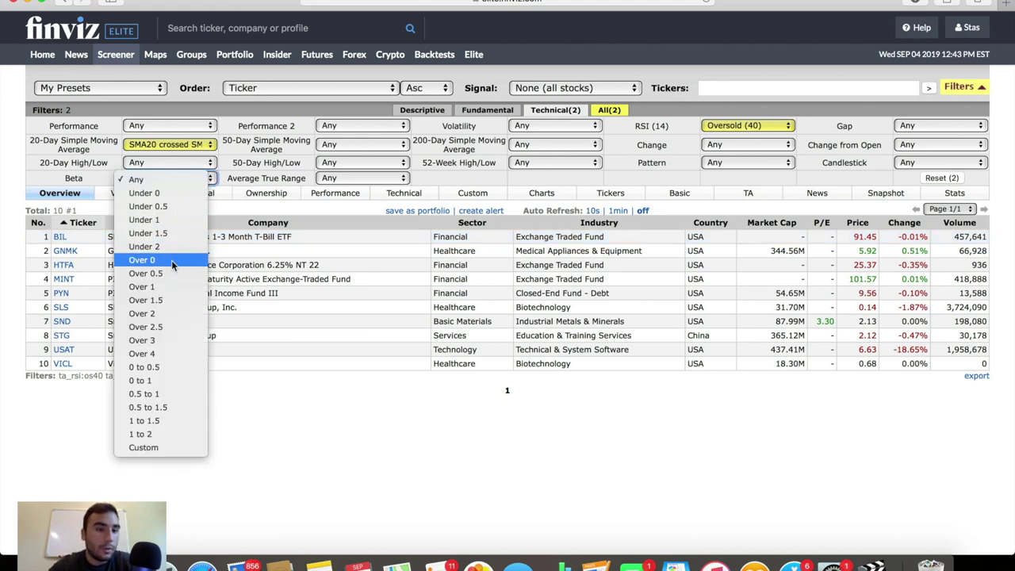
pyautogui.click(171, 301)
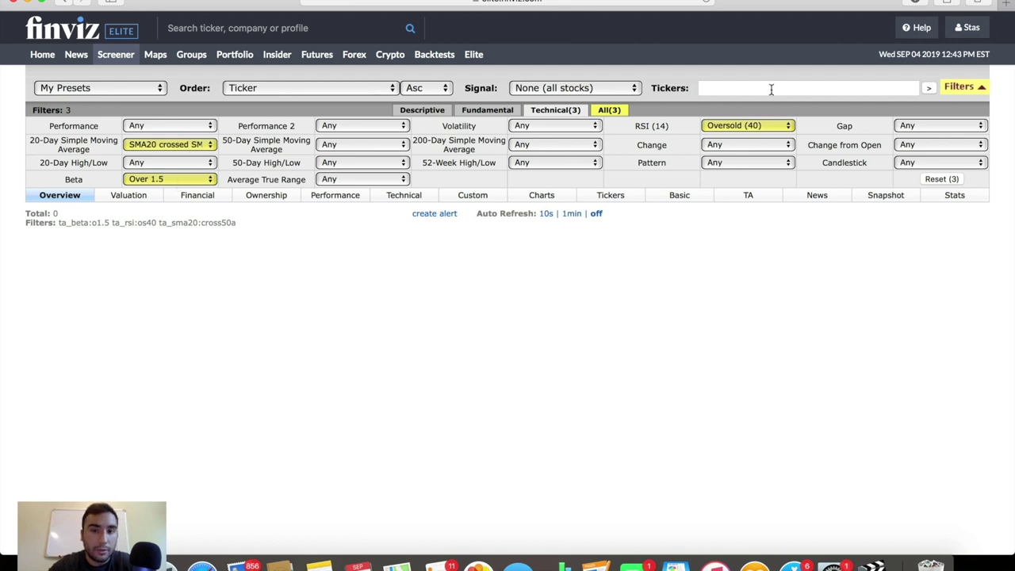
pyautogui.click(754, 123)
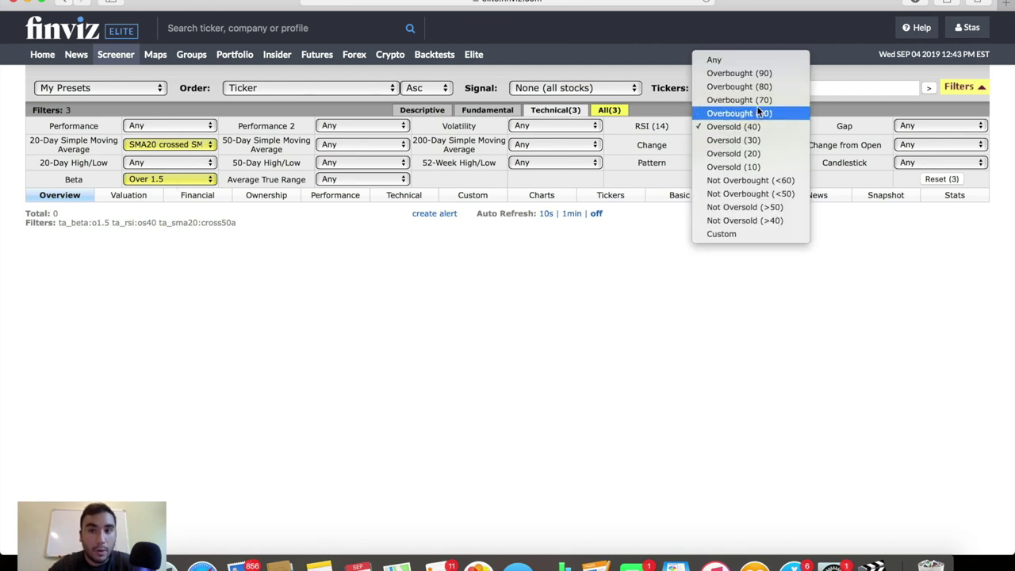
pyautogui.click(757, 110)
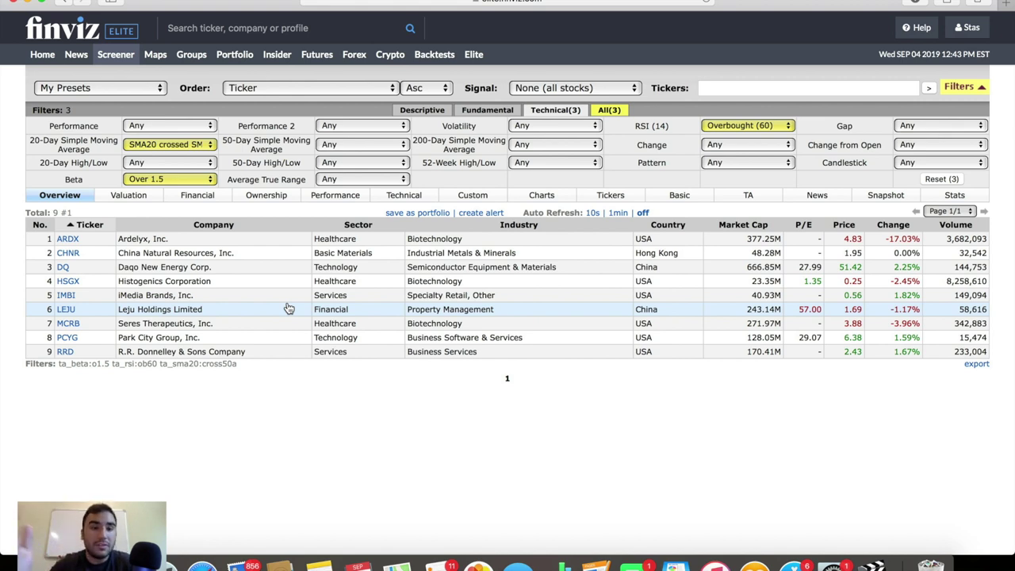
pyautogui.click(176, 185)
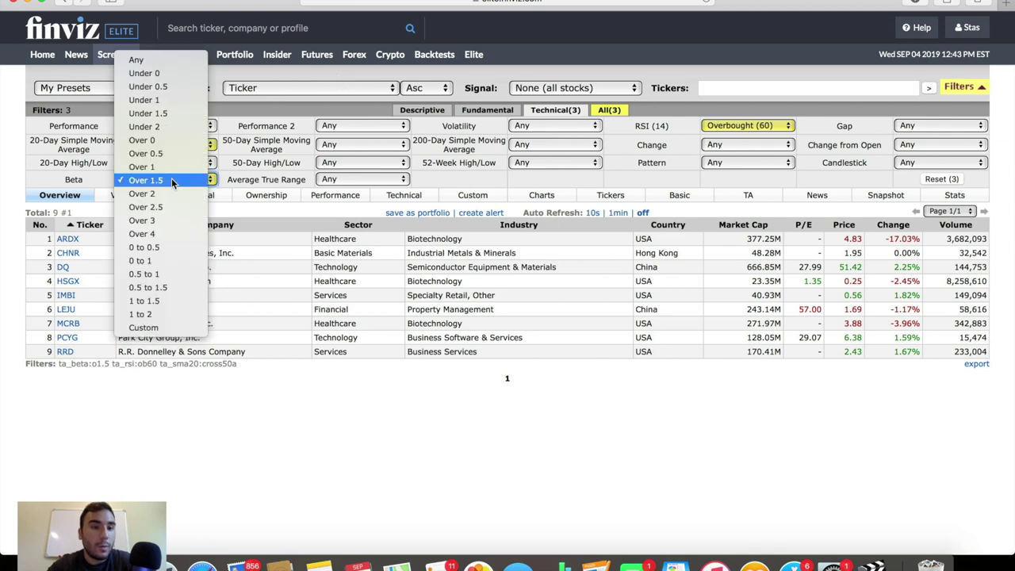
pyautogui.click(154, 63)
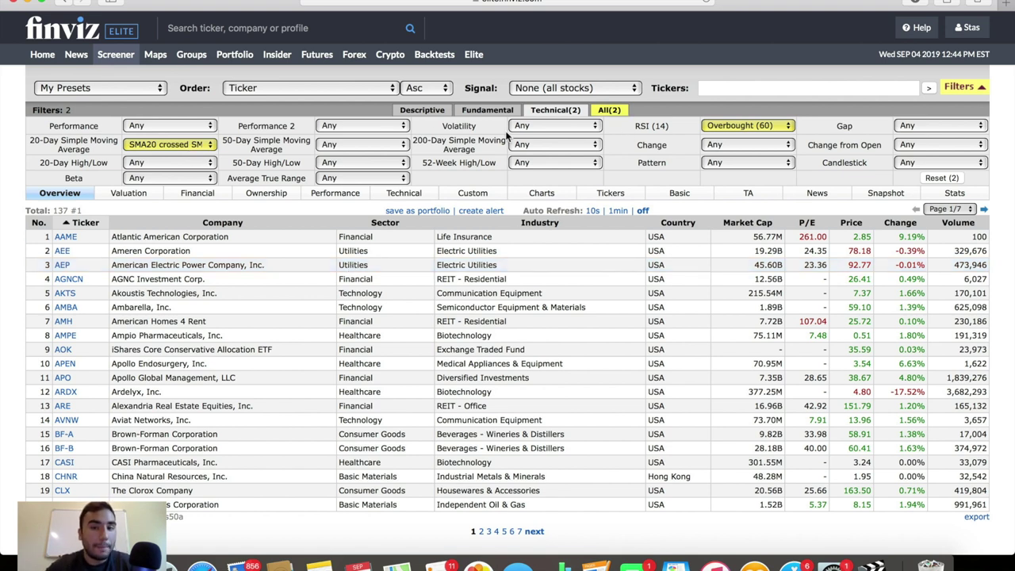
# - Across all filter categories, set Market Cap. to Large and Current Volume to Over 500K
pyautogui.click(608, 111)
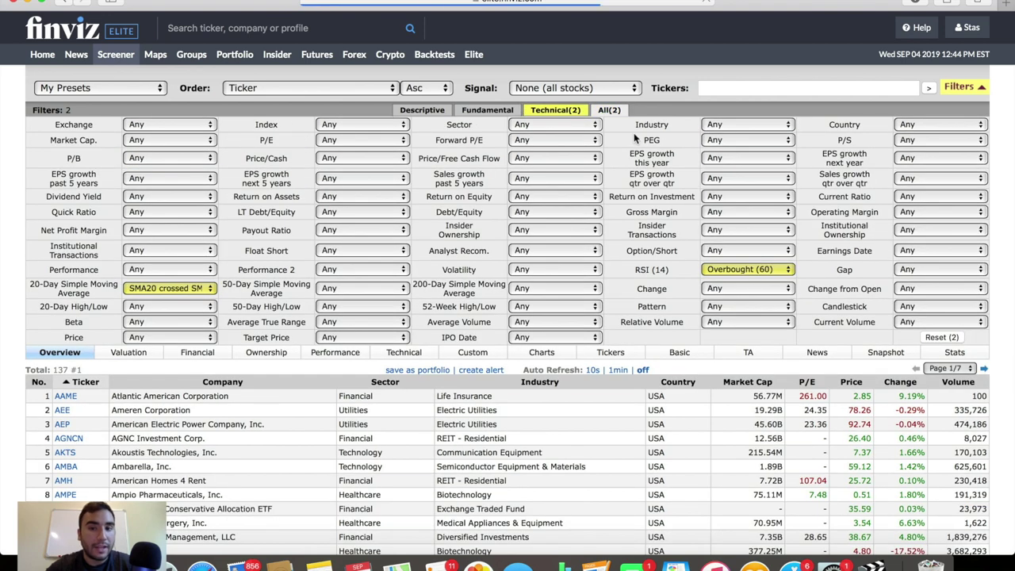
pyautogui.click(162, 143)
pyautogui.click(233, 169)
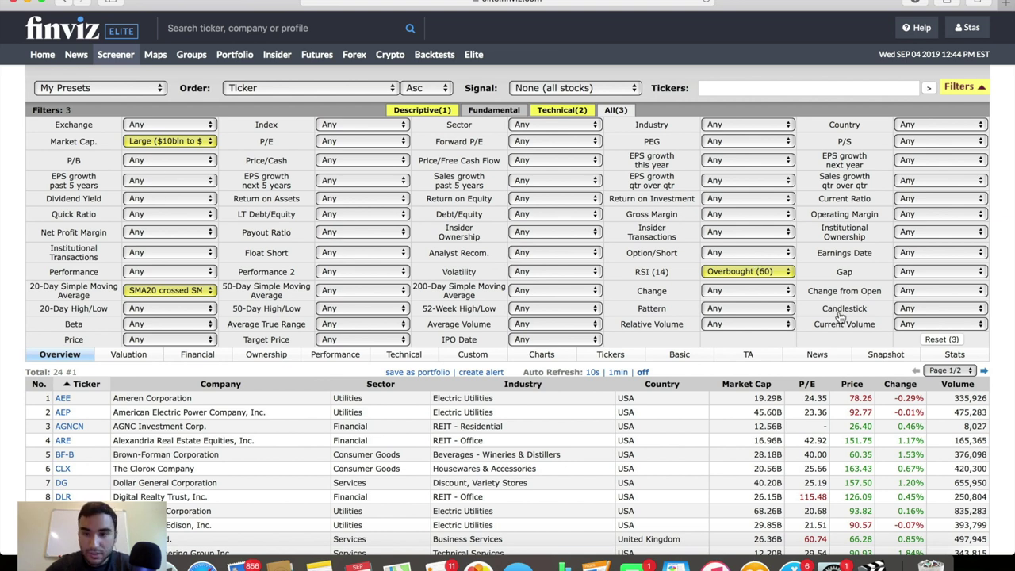
pyautogui.click(912, 325)
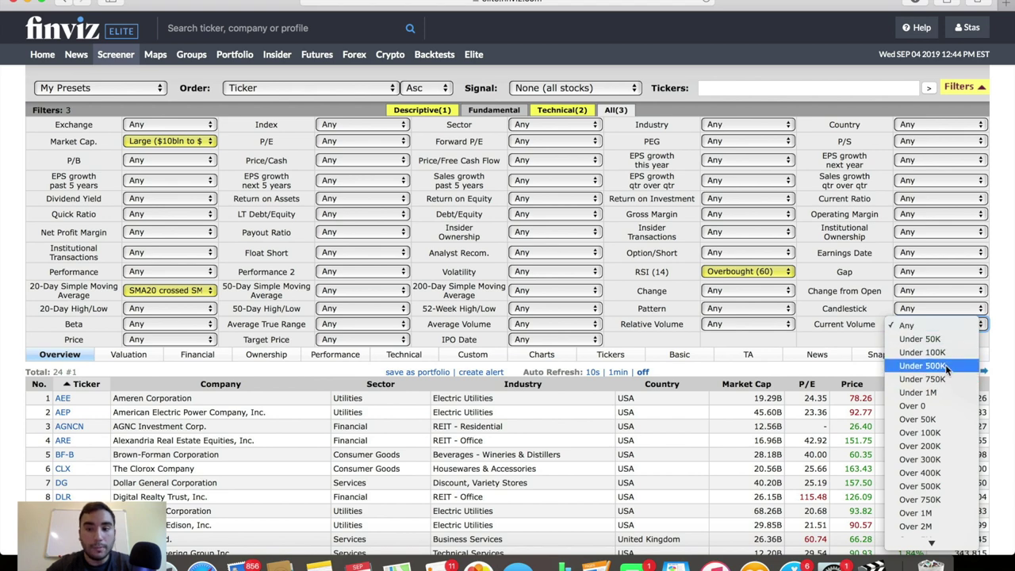
pyautogui.click(941, 488)
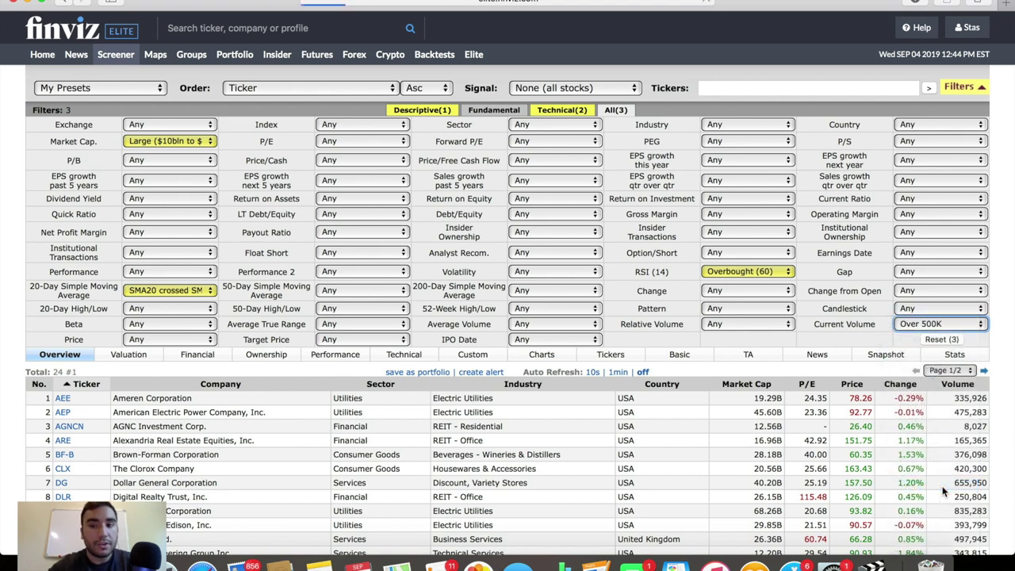
# - Switch RSI (14) back to Oversold (40), leaving 0 matching stocks
pyautogui.scroll(-1, 742, 281)
pyautogui.scroll(-1, 741, 282)
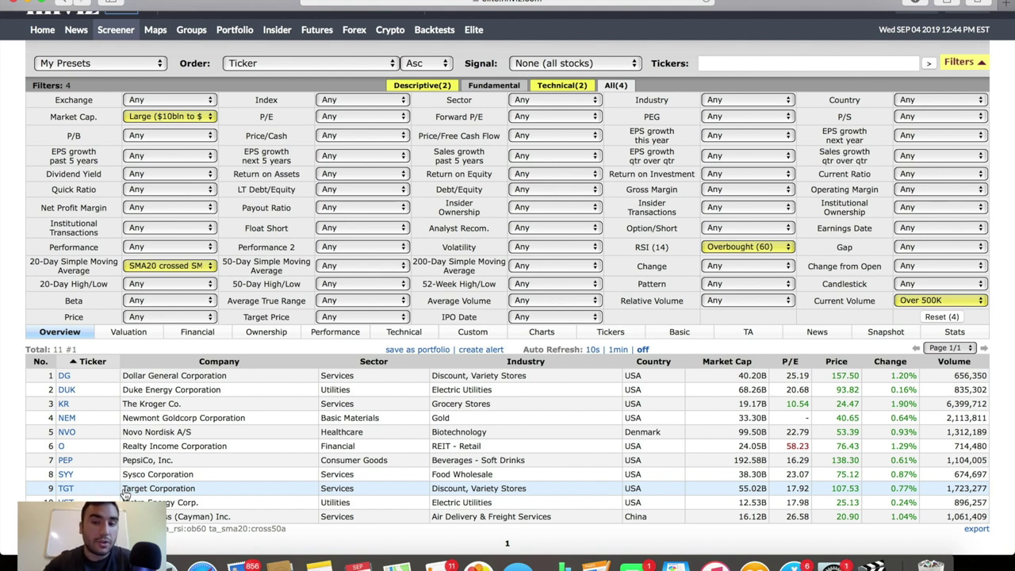
pyautogui.click(734, 249)
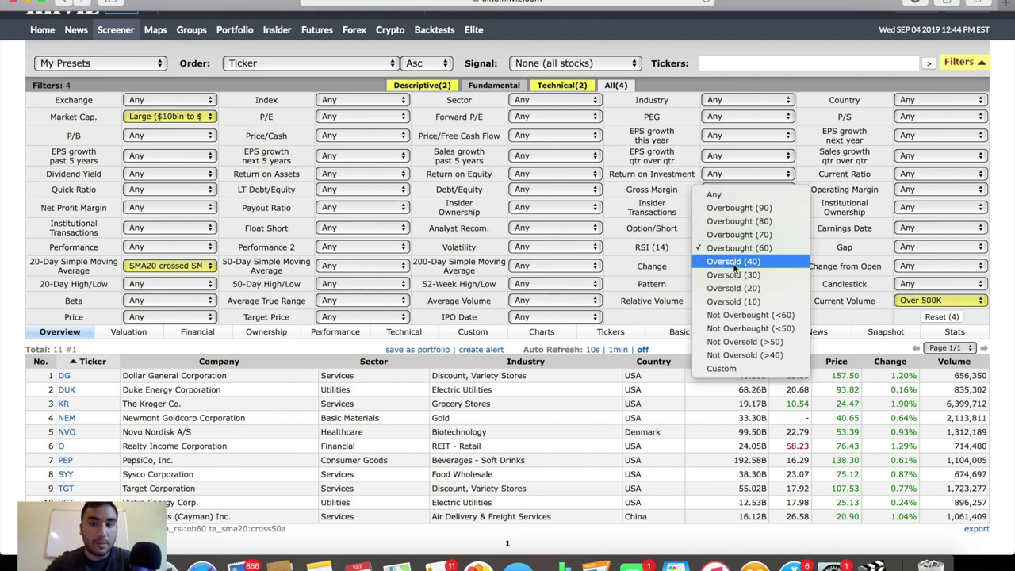
pyautogui.click(733, 262)
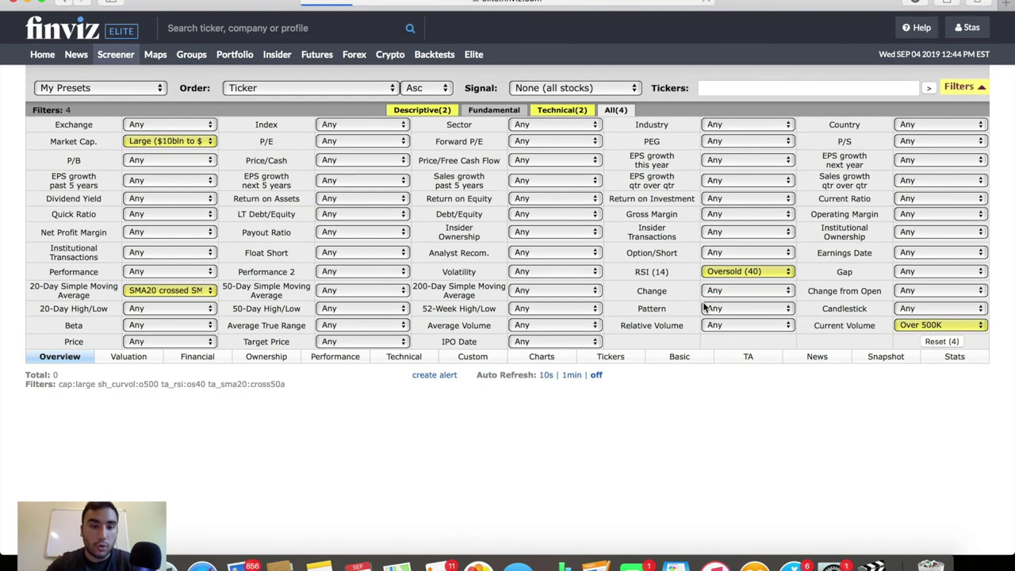
# - Reset the 20-Day Simple Moving Average filter to Any
pyautogui.click(154, 291)
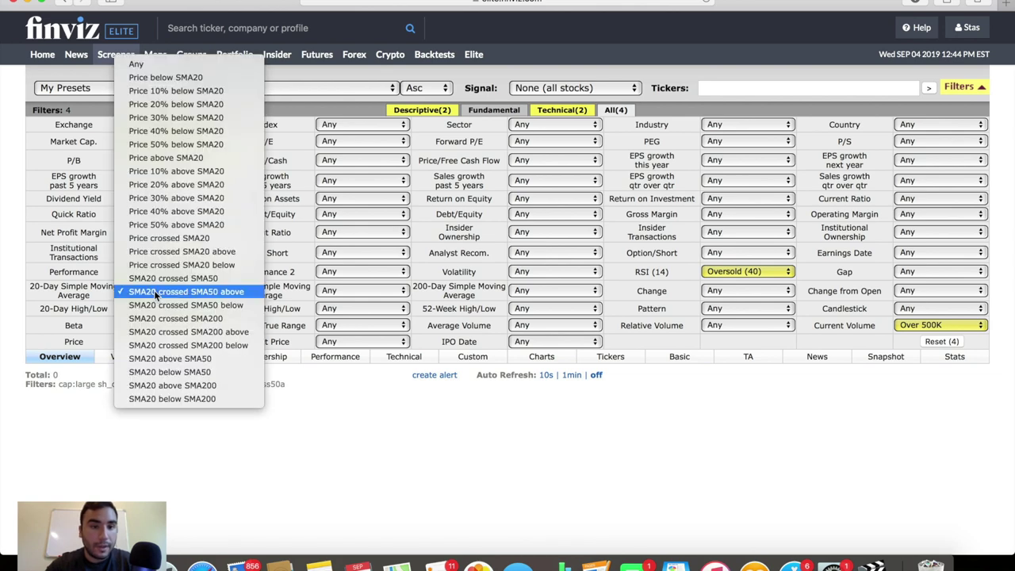
pyautogui.click(165, 63)
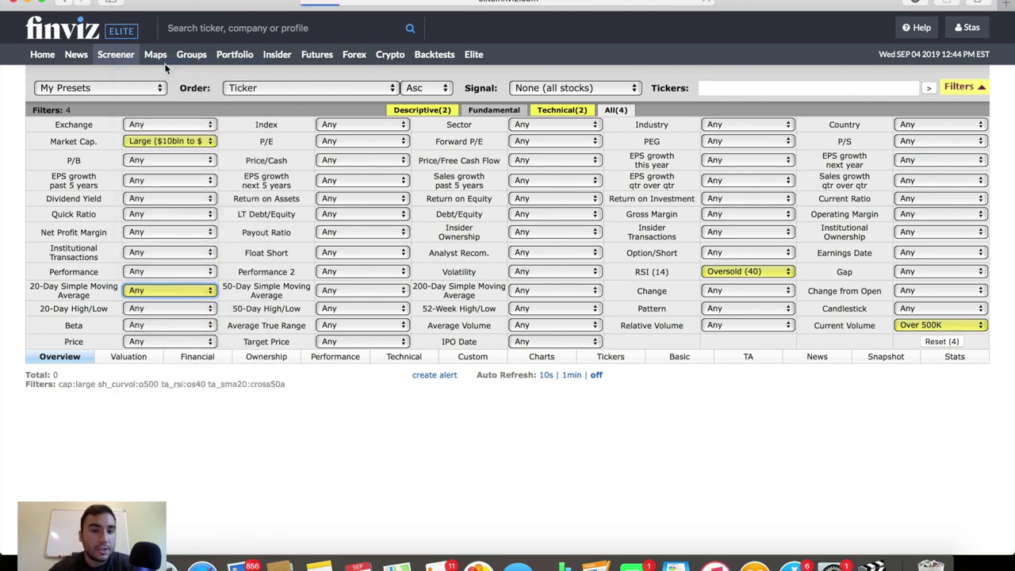